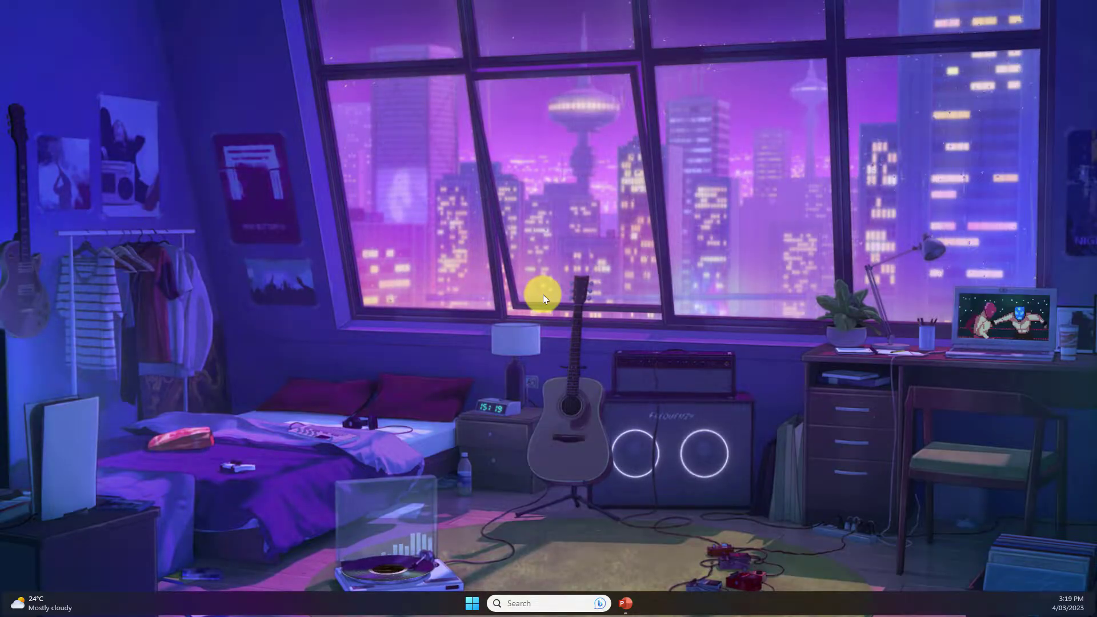
Bring PowerPoint to the front and display slide 2, Today's Agenda.
click(627, 601)
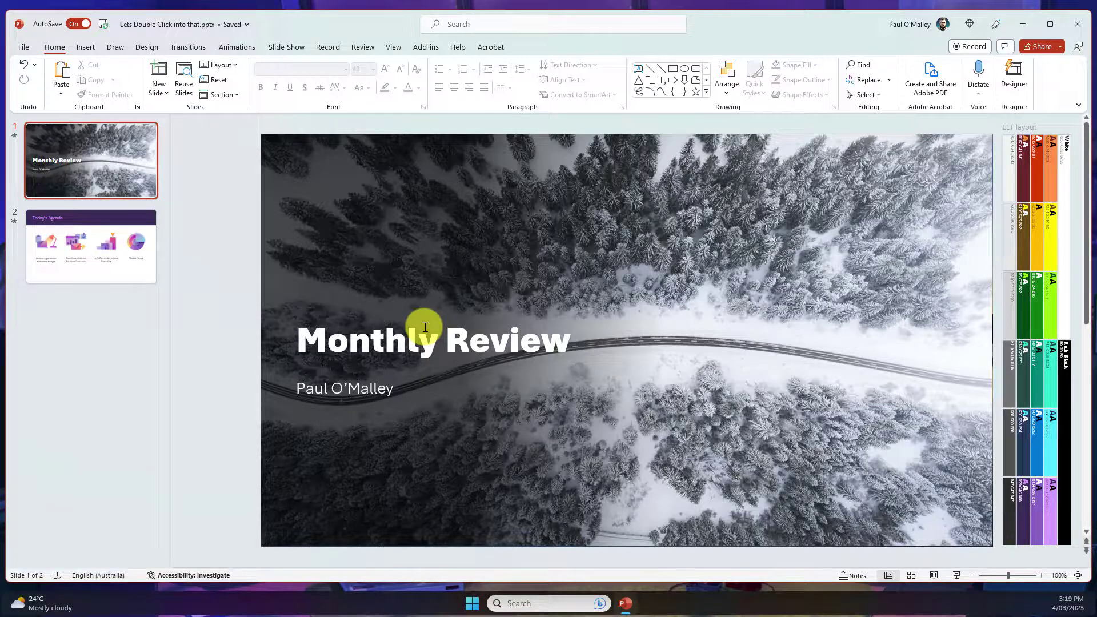
click(113, 259)
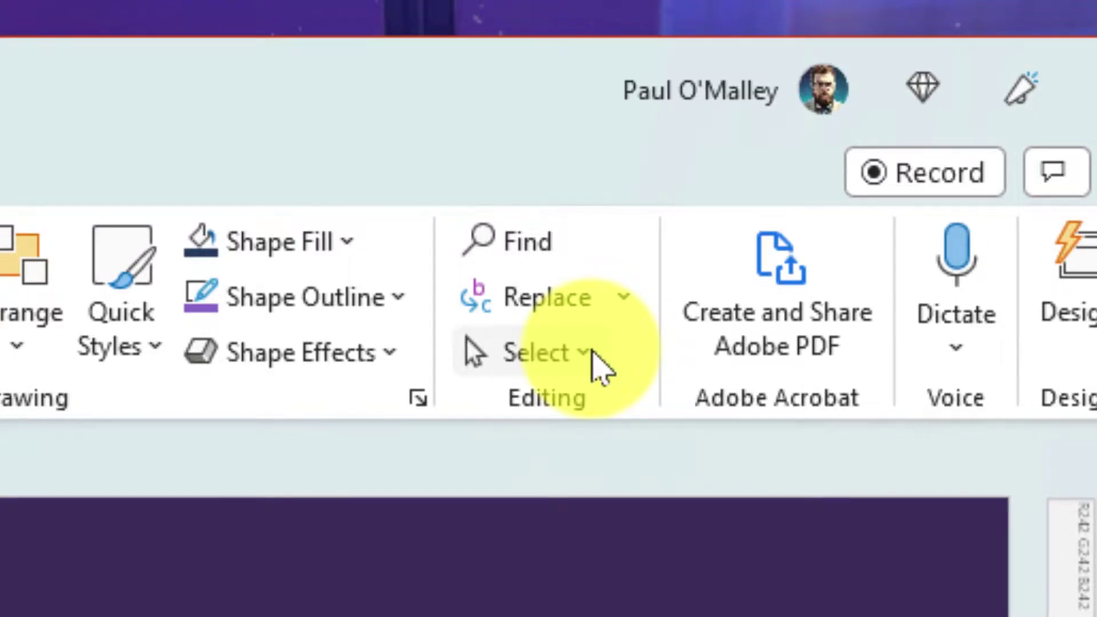
Open the Selection Pane listing the agenda slide's objects.
click(592, 353)
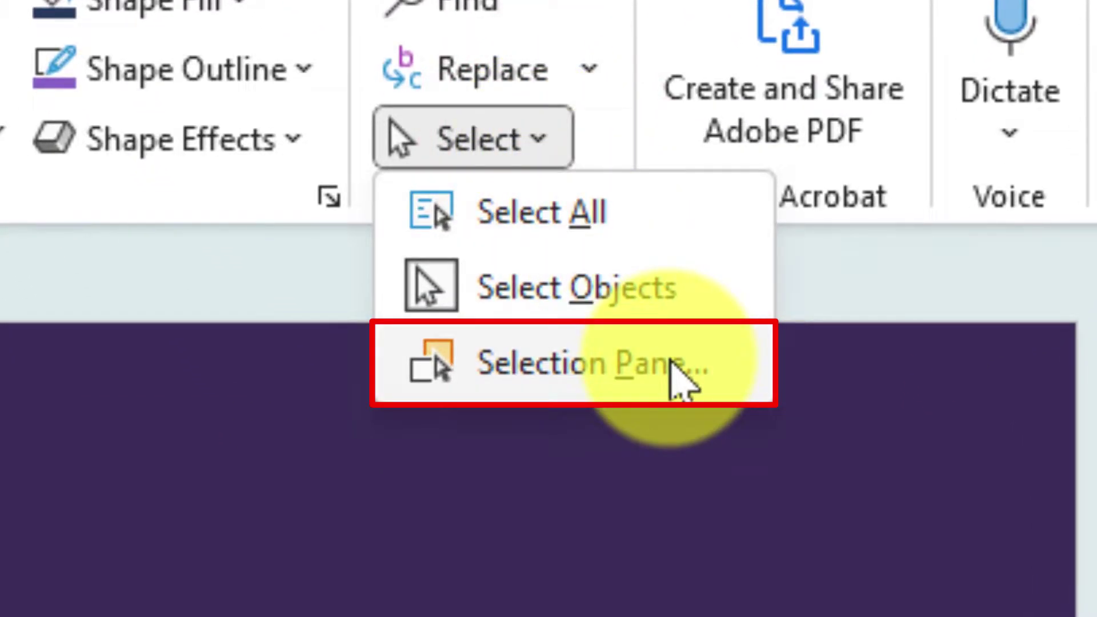
click(676, 366)
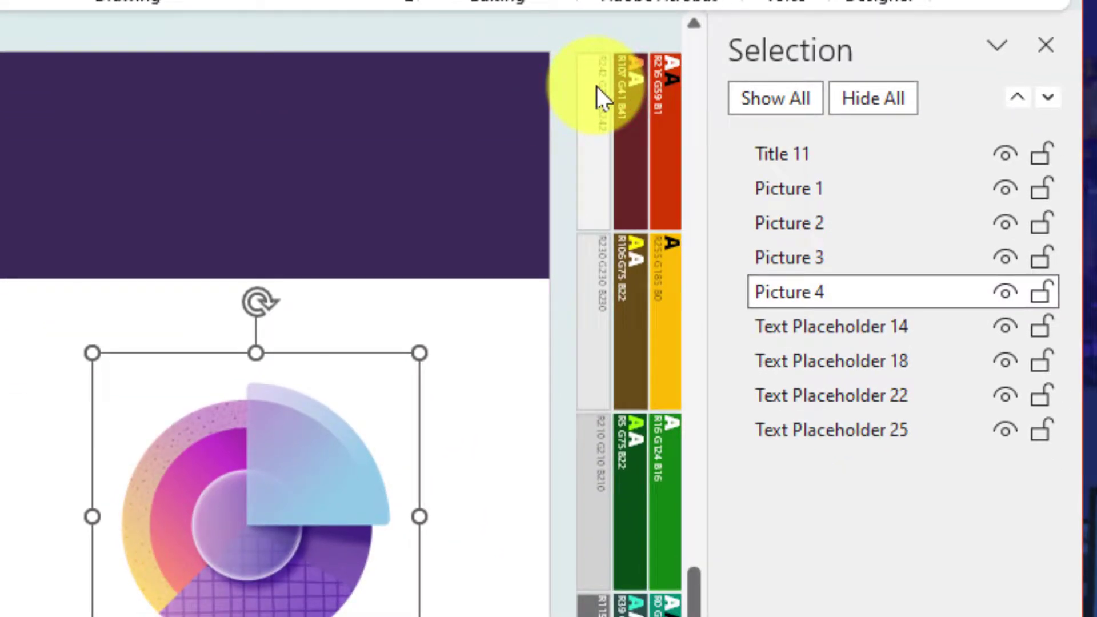
click(877, 508)
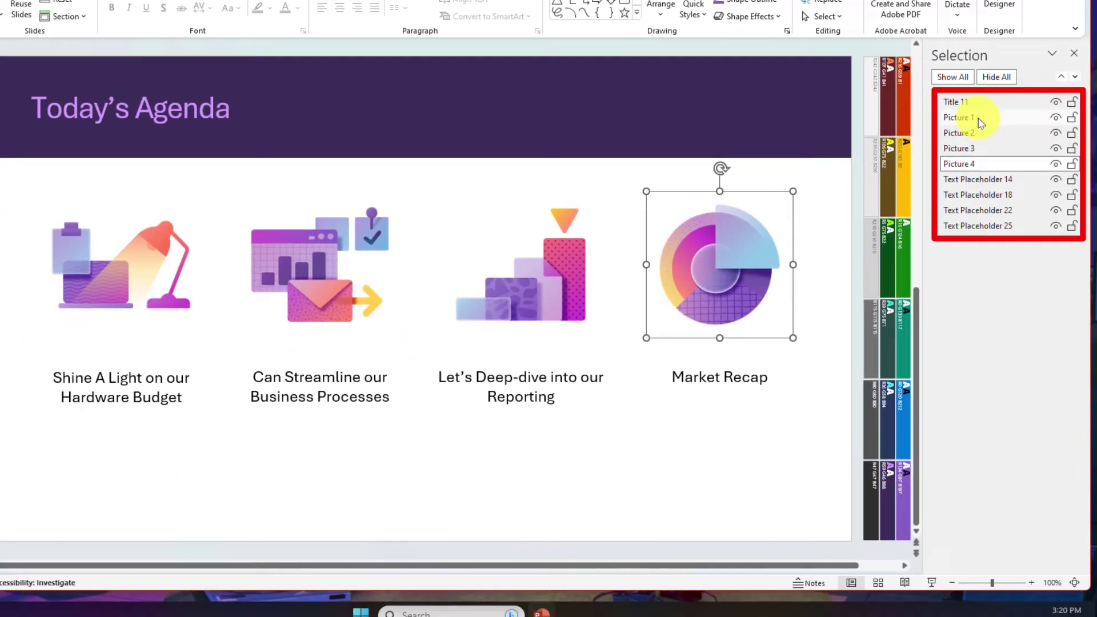
Select Picture 1 through Picture 4 to see which image each one is.
click(979, 118)
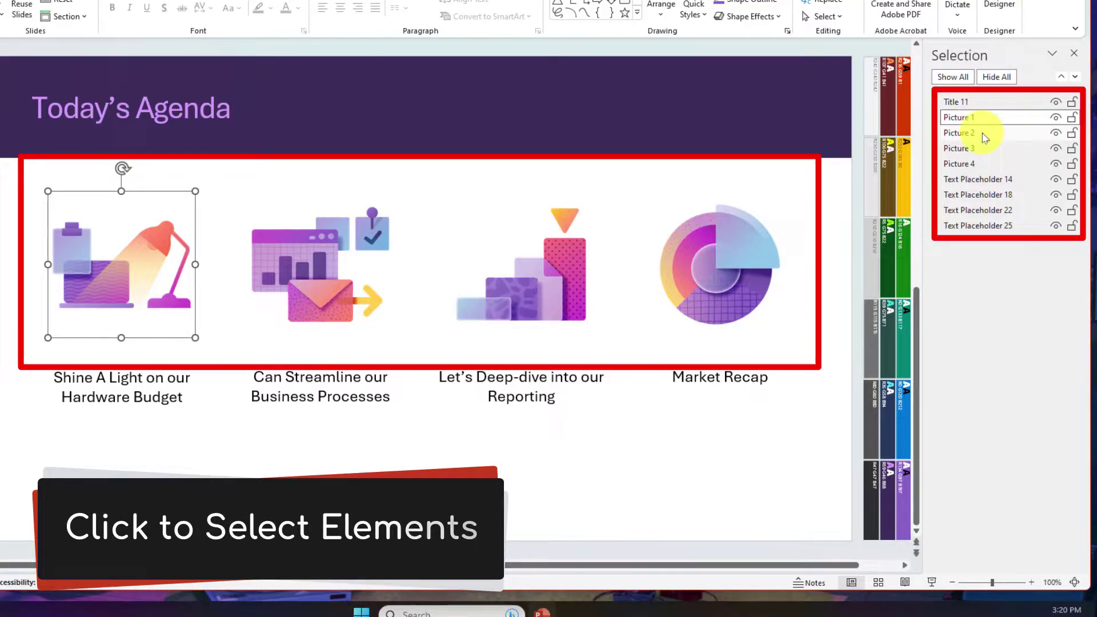
click(981, 134)
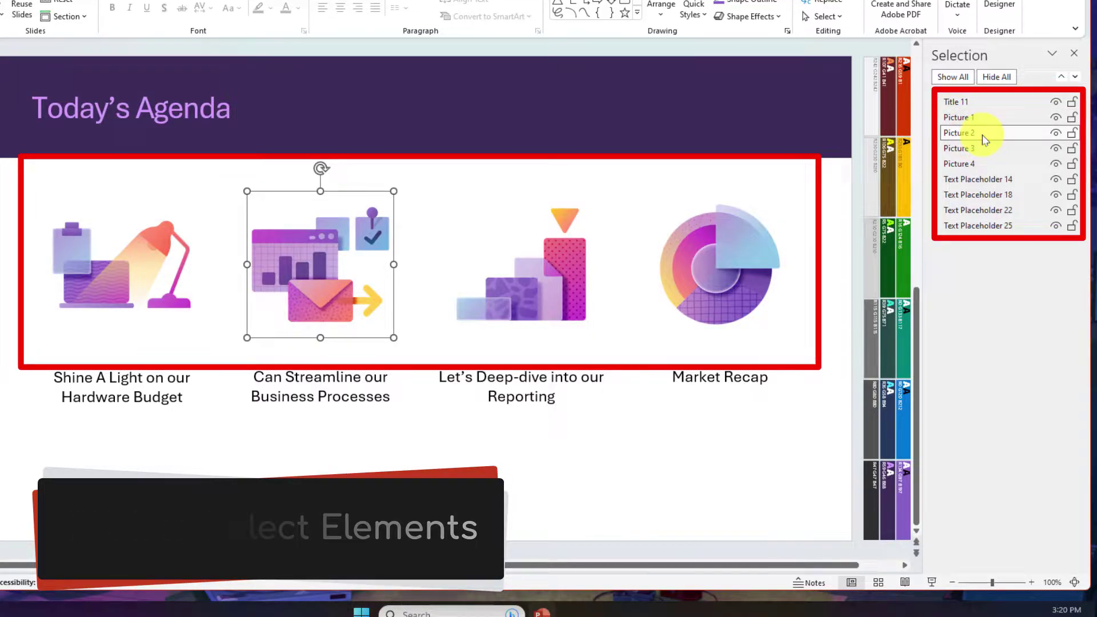
click(983, 151)
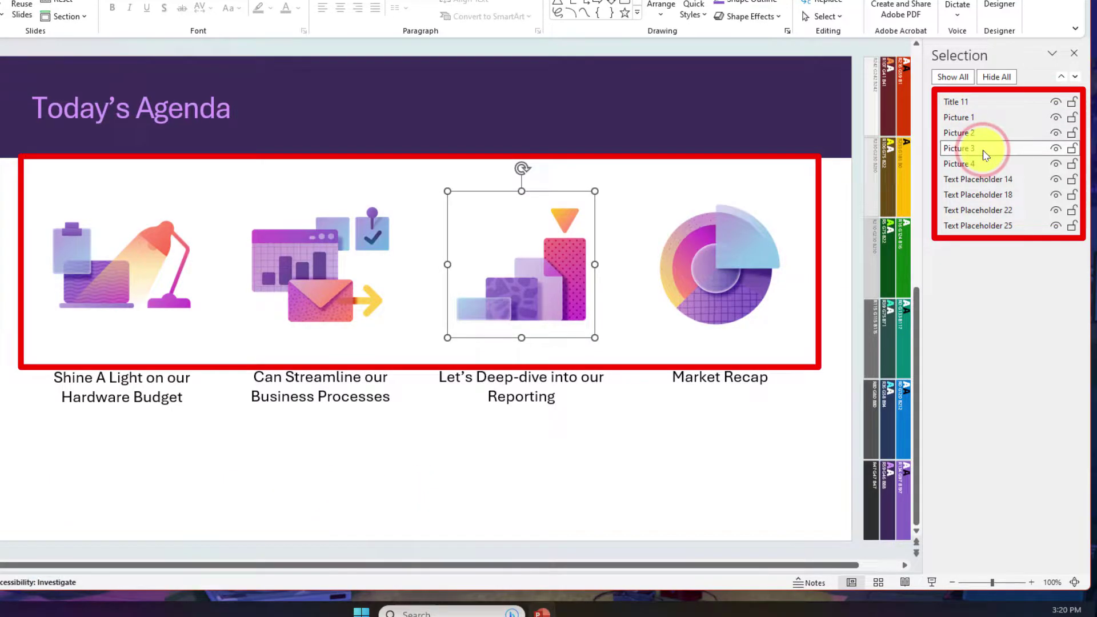
click(985, 165)
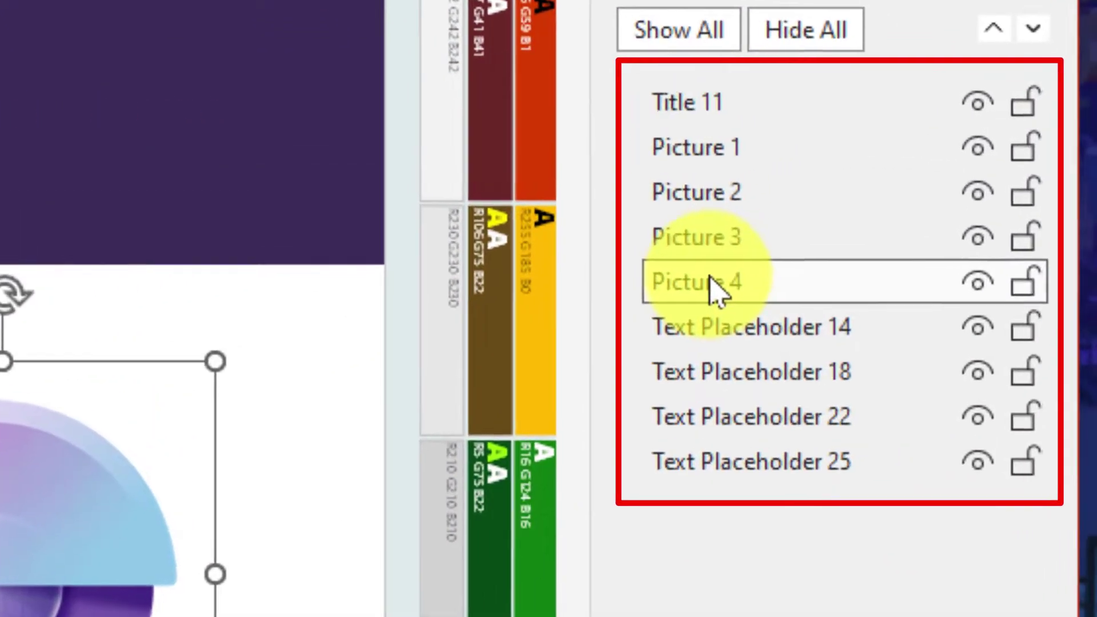
Rename Picture 4 to 'Market Recap' and Picture 1 to 'Shine a Light'.
double_click(713, 286)
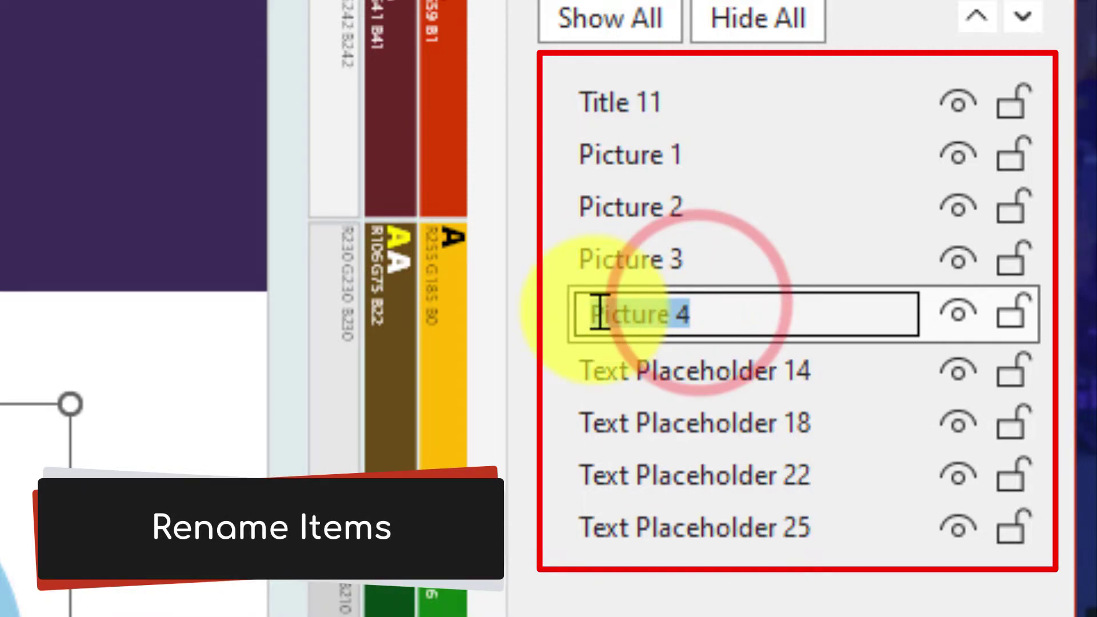
text(Market )
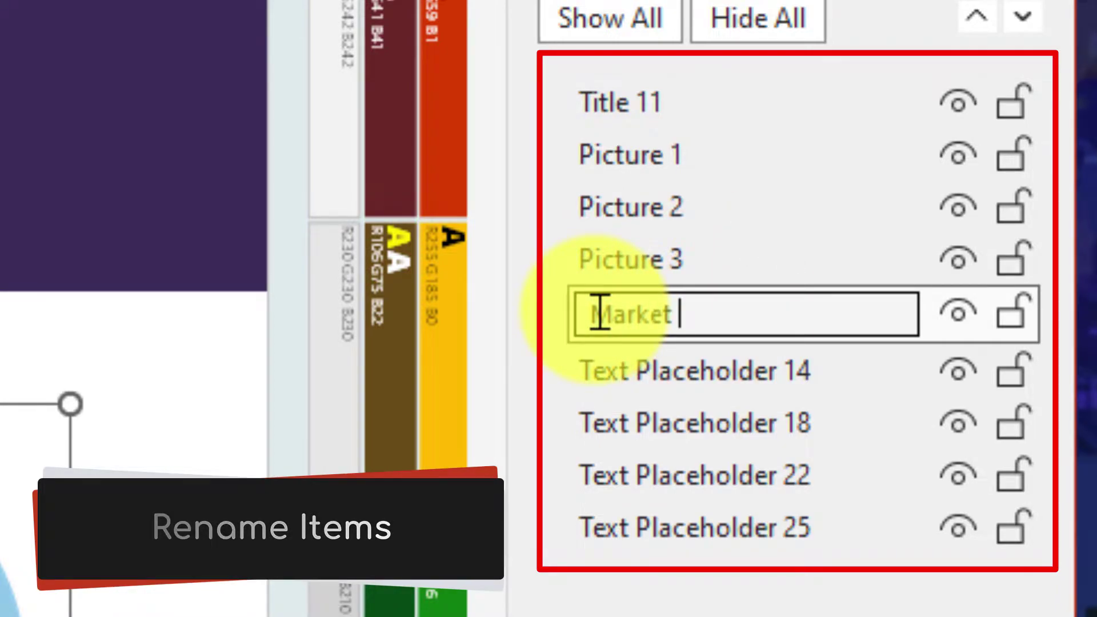
text(Recap)
key(Return)
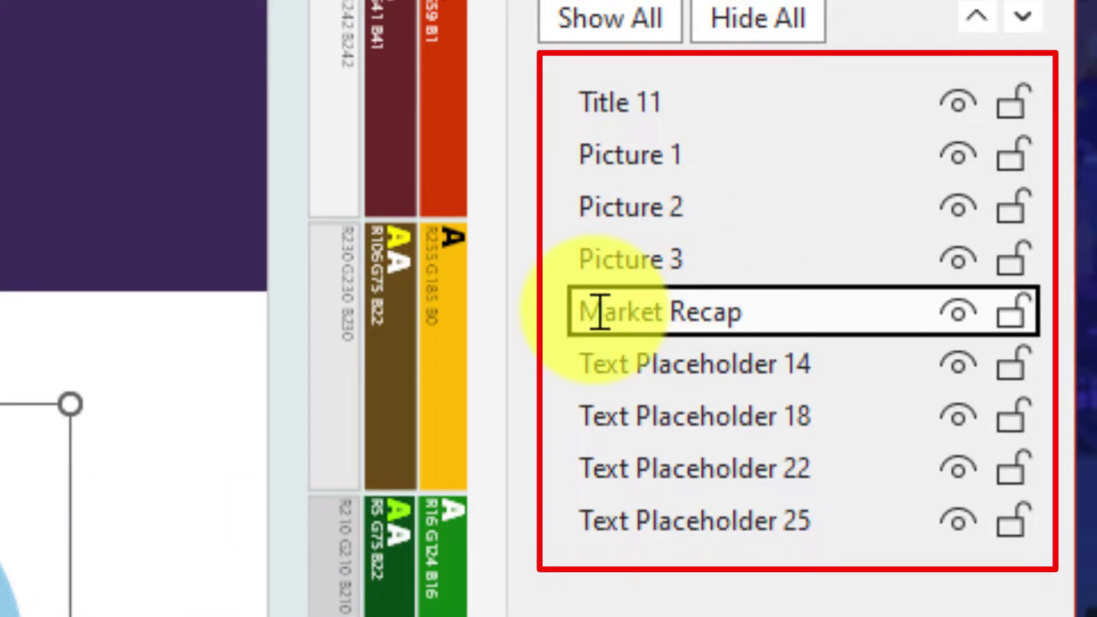
click(640, 166)
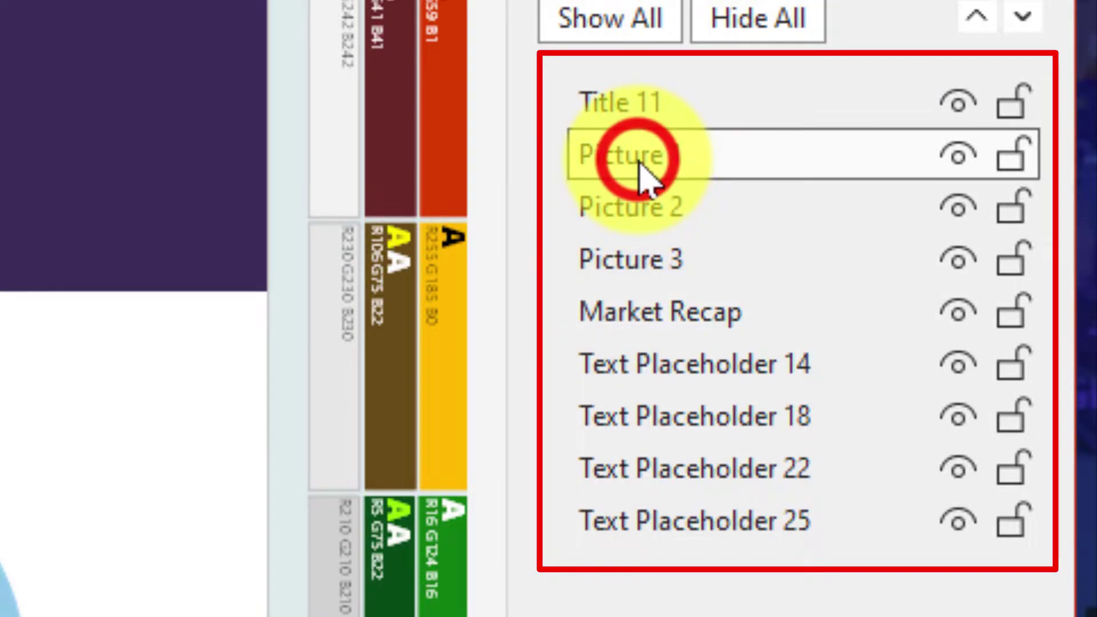
click(641, 164)
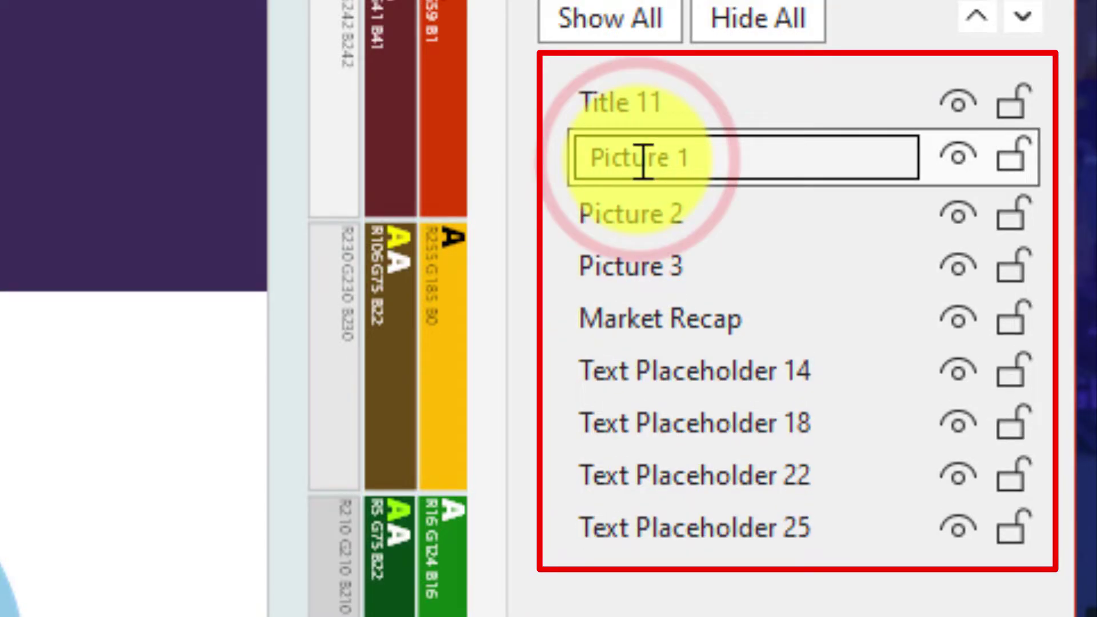
text(Shine a Light)
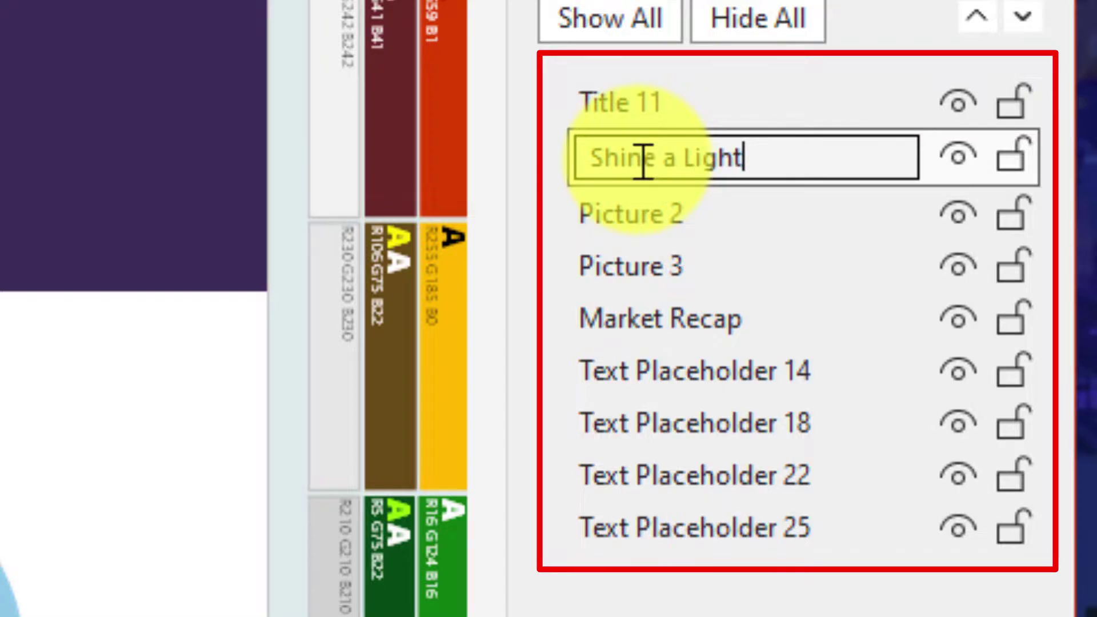
key(Return)
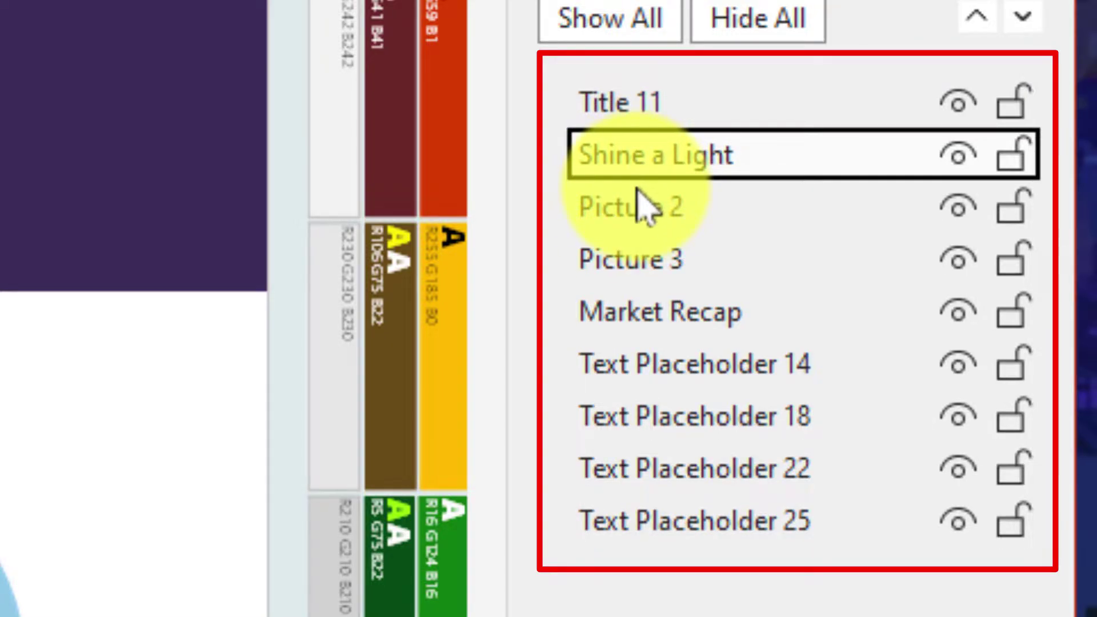
Rename Picture 2 to 'Streamline' and Picture 3 to 'Deep Dive', then close the Selection Pane.
click(635, 221)
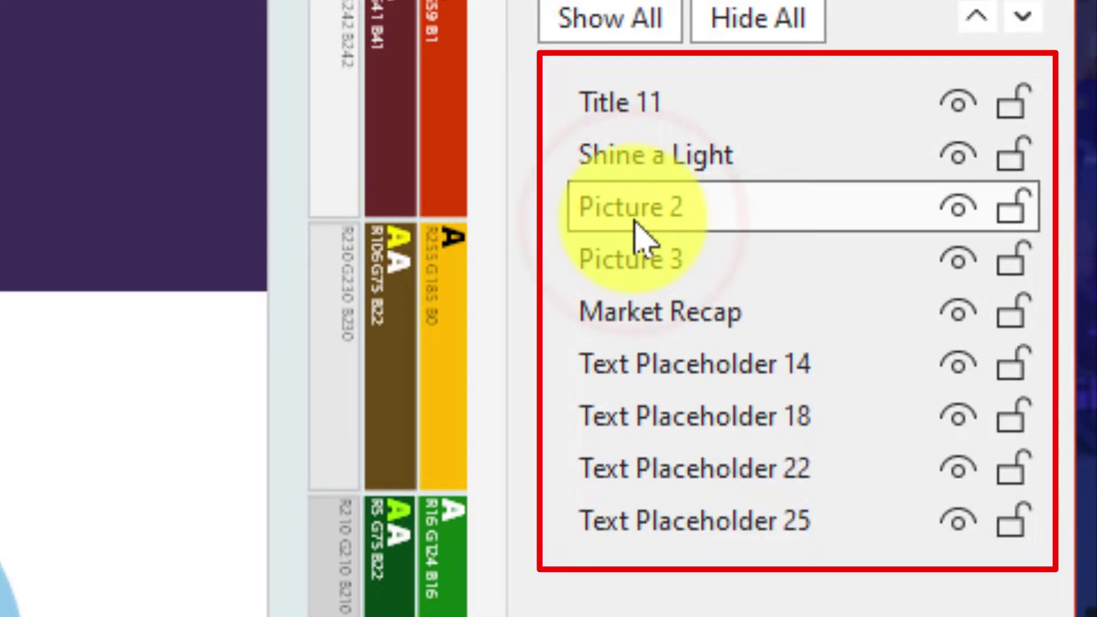
click(626, 205)
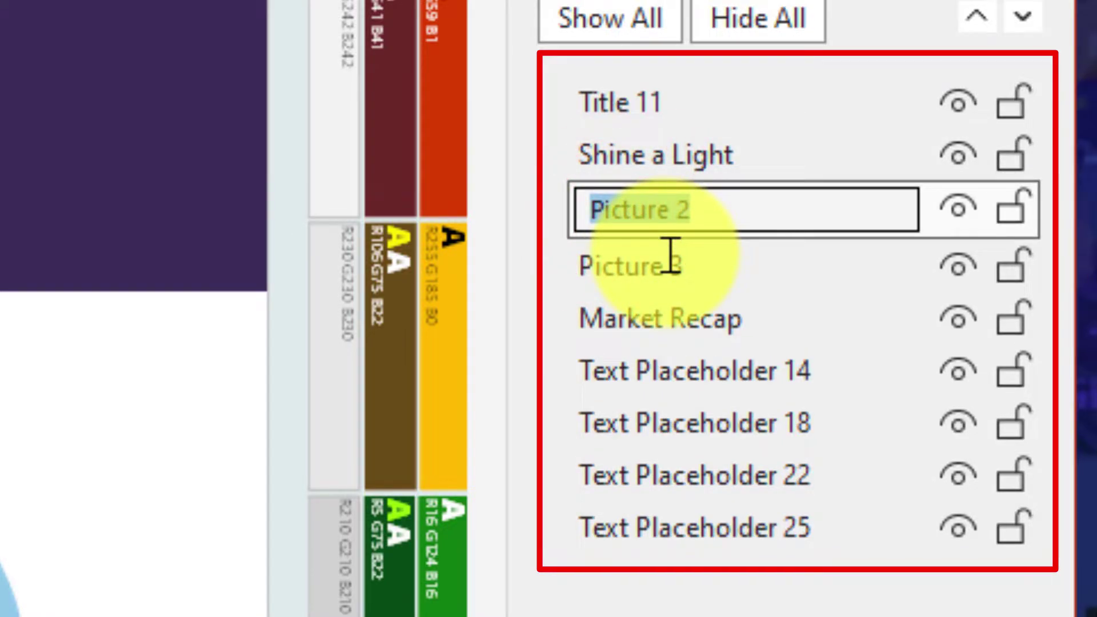
text(Streamline)
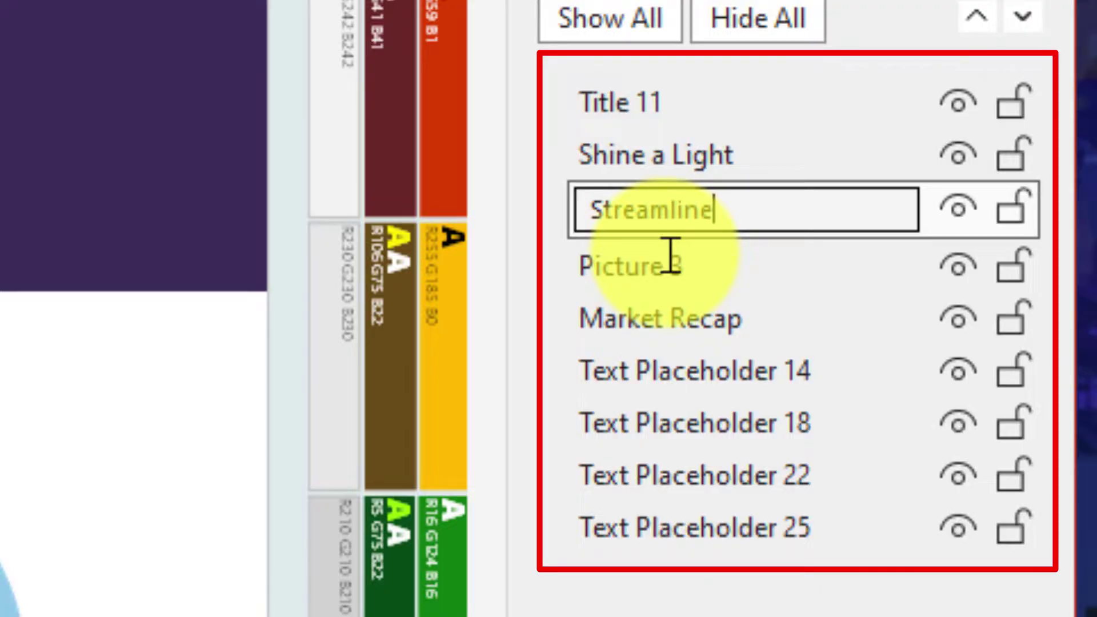
key(Return)
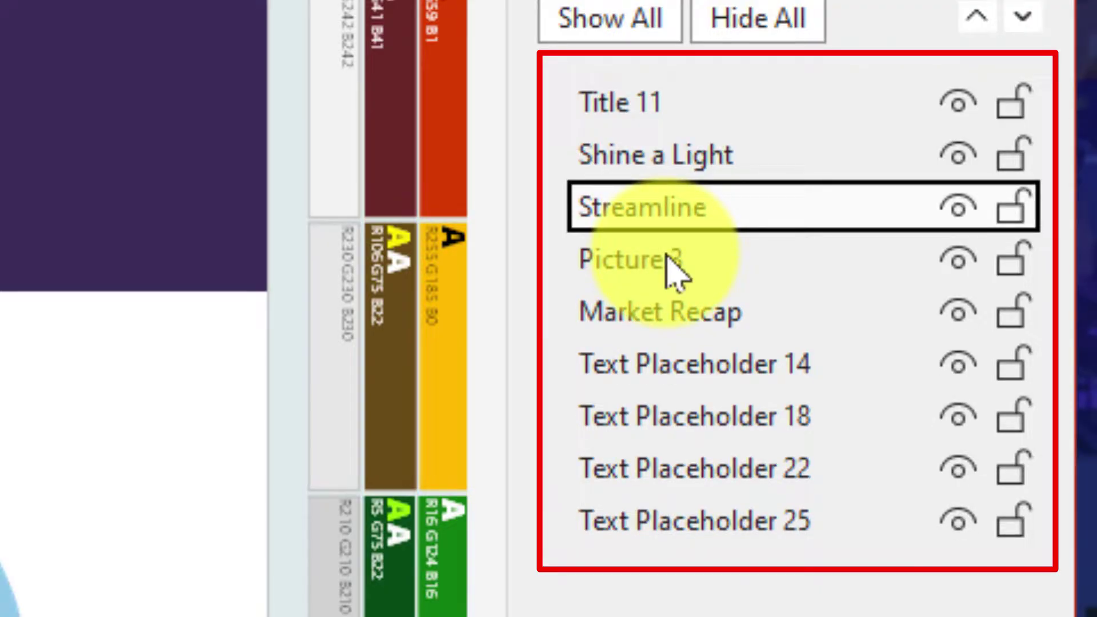
double_click(674, 267)
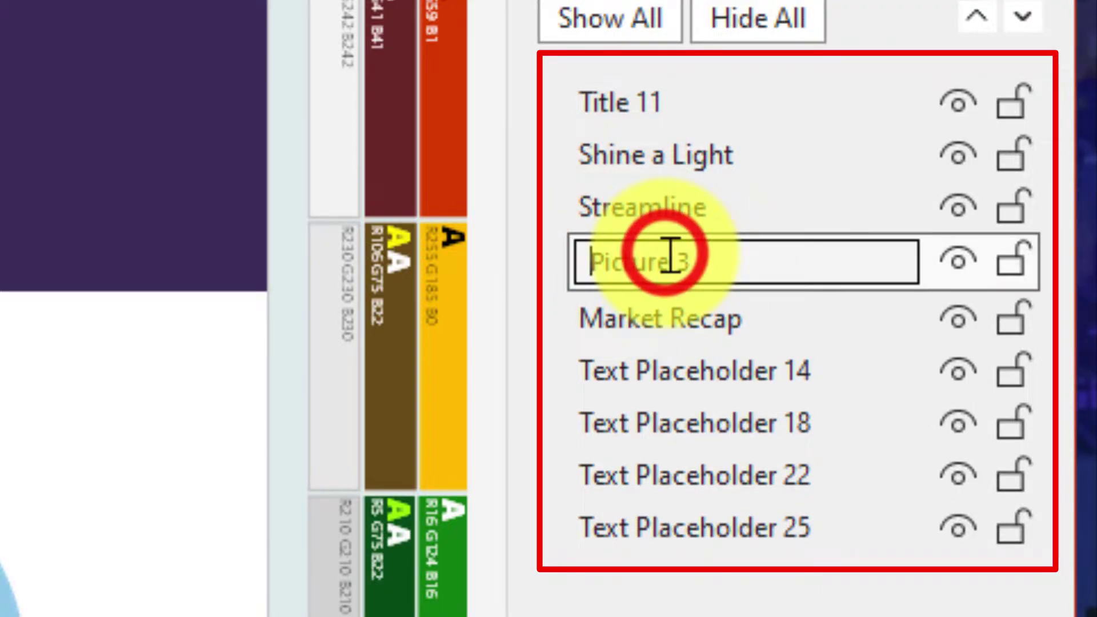
text(Deep Dive)
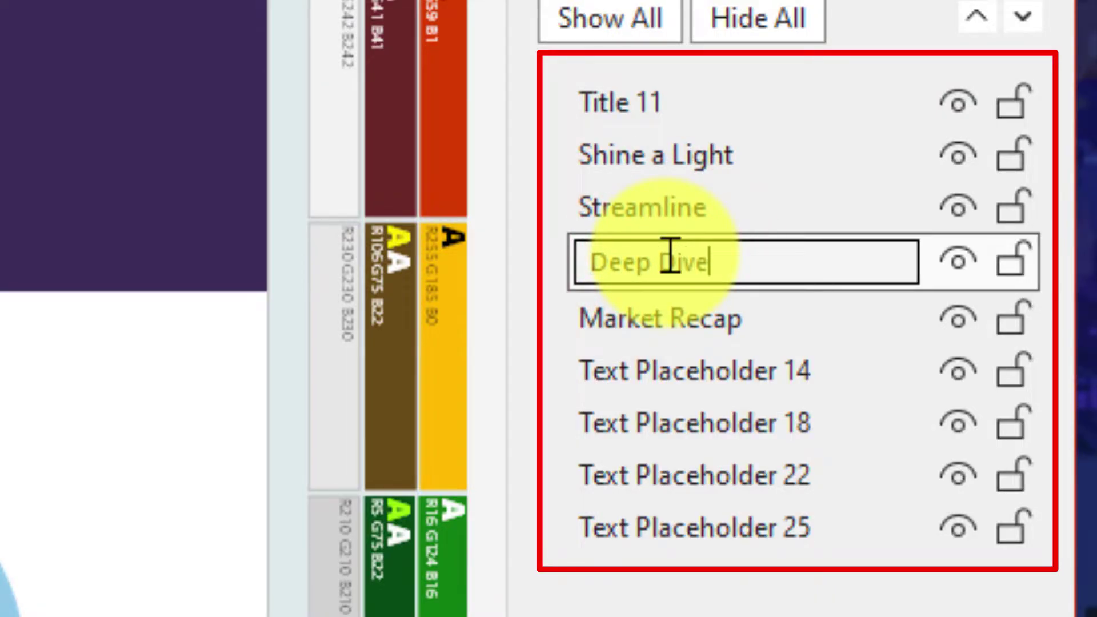
key(Return)
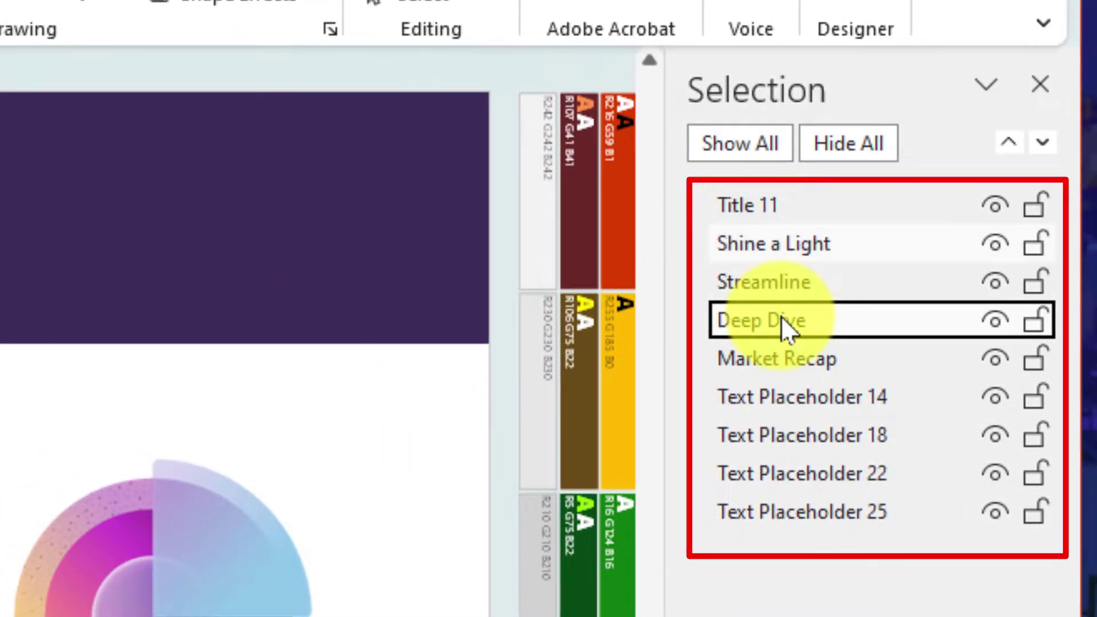
click(785, 252)
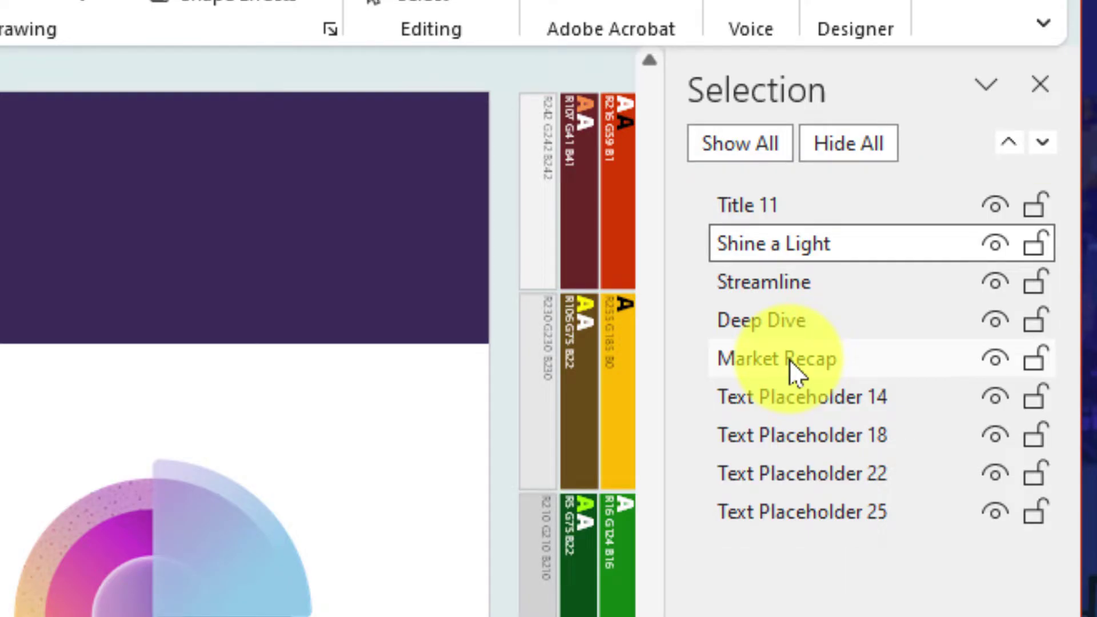
click(1040, 85)
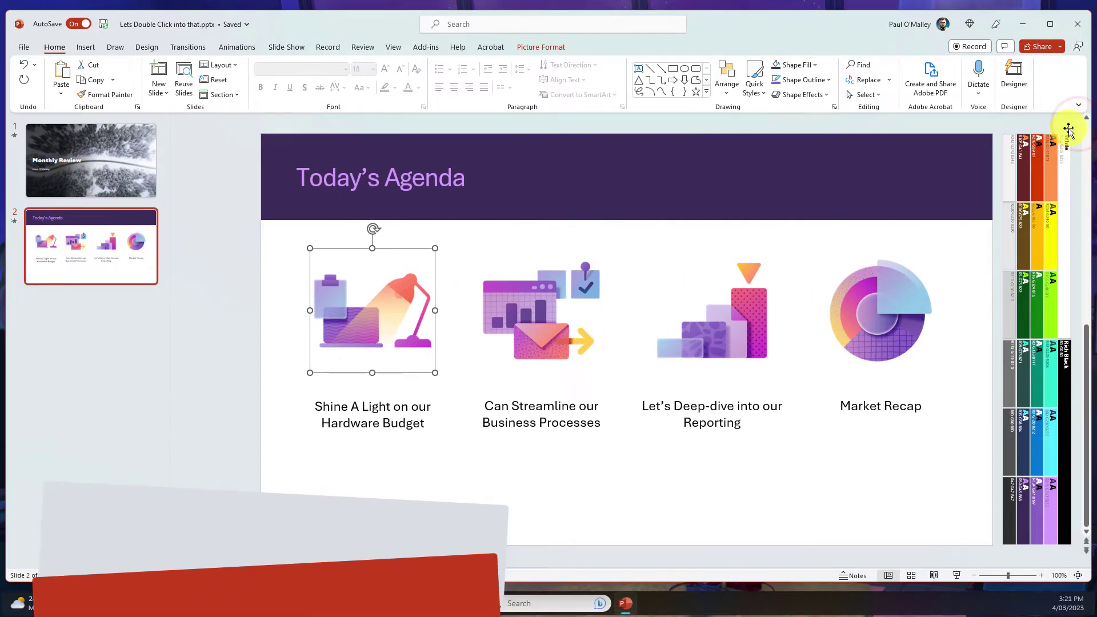
Apply Fly In to the Shine A Light, Streamline, Deep-dive and Market Recap captions in order.
click(373, 415)
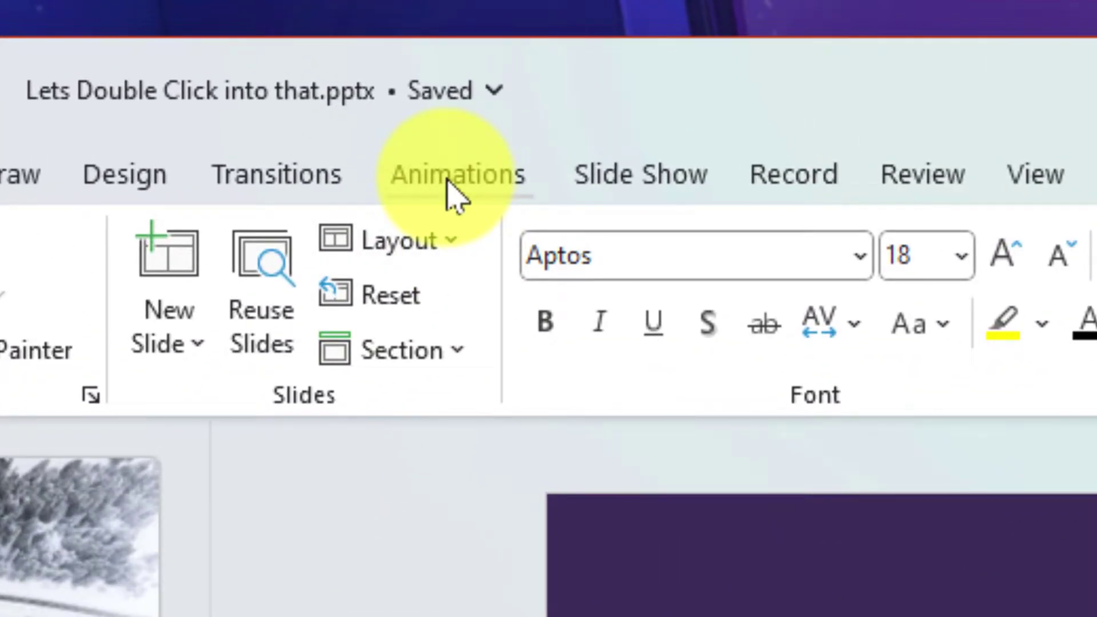
click(454, 182)
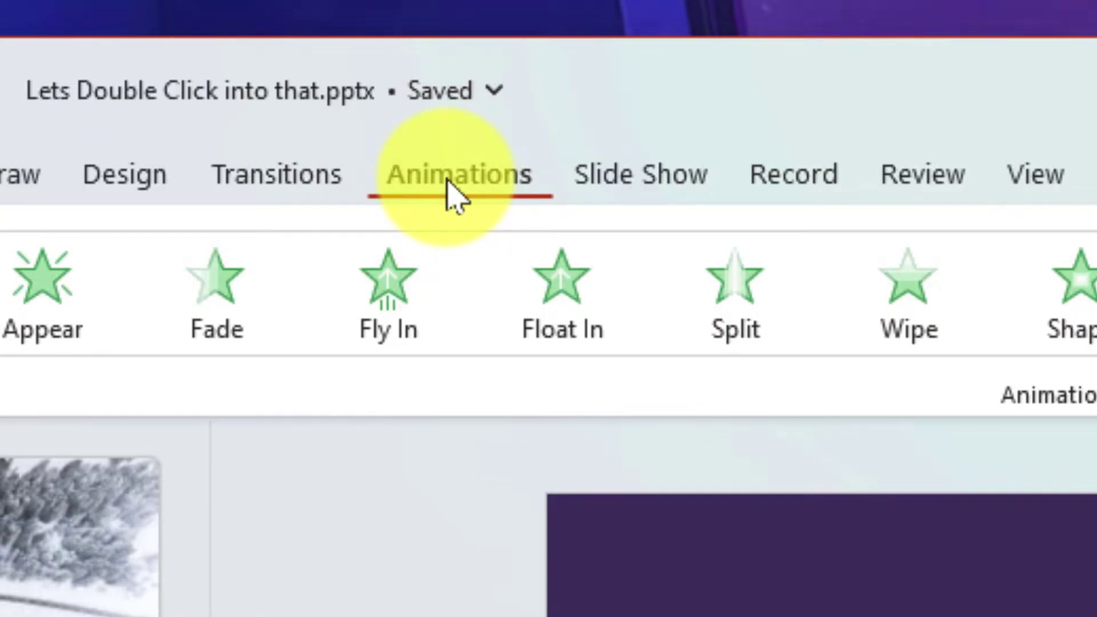
click(383, 334)
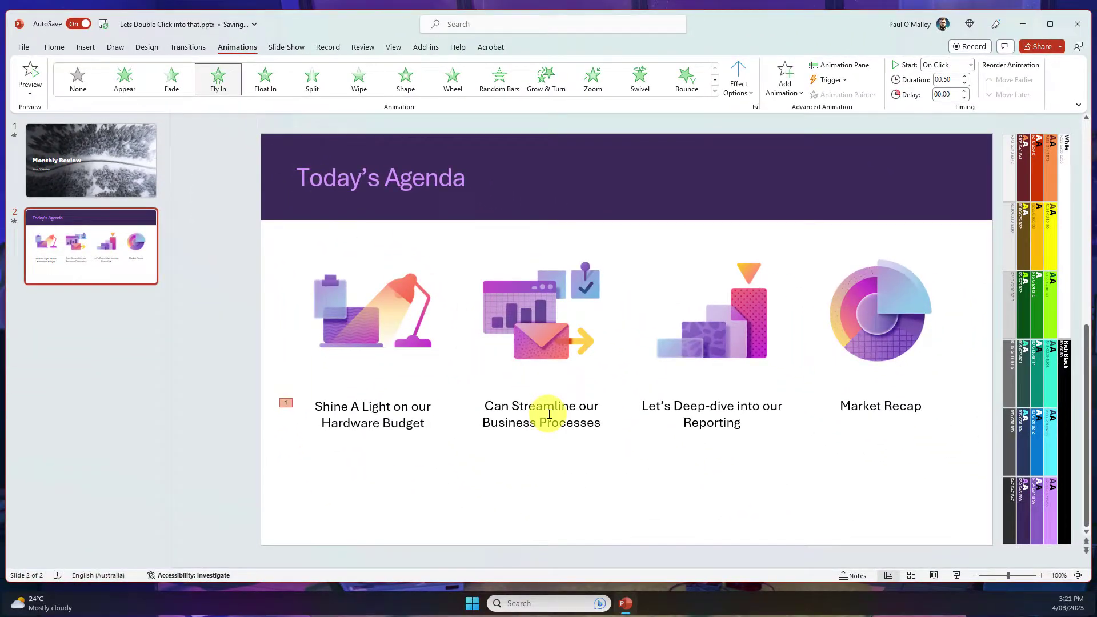
click(549, 413)
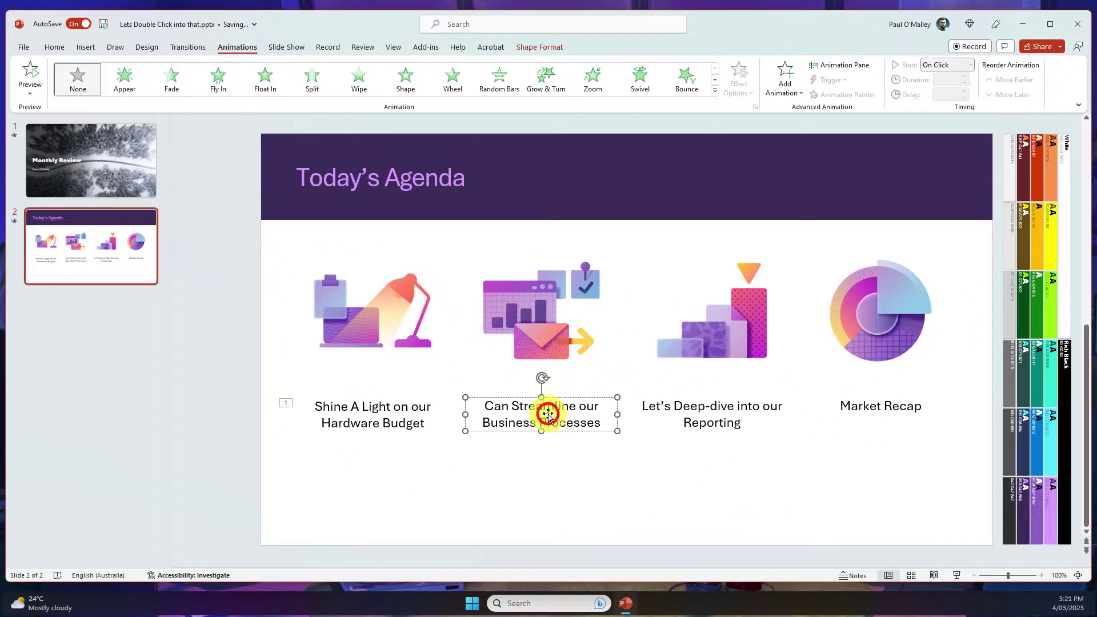
click(212, 77)
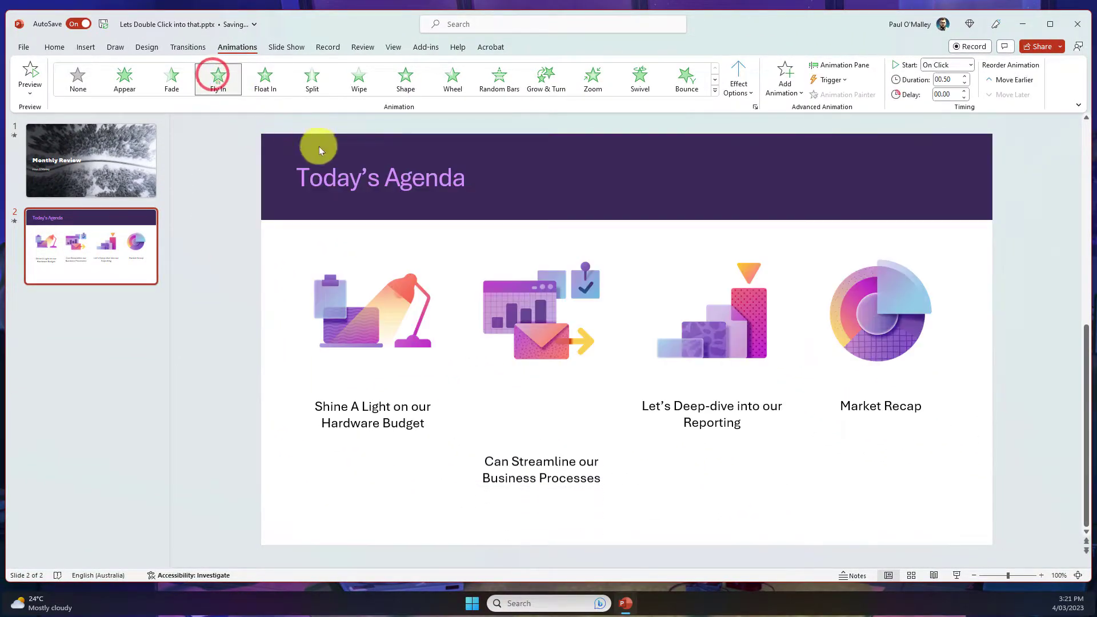
click(705, 419)
click(216, 80)
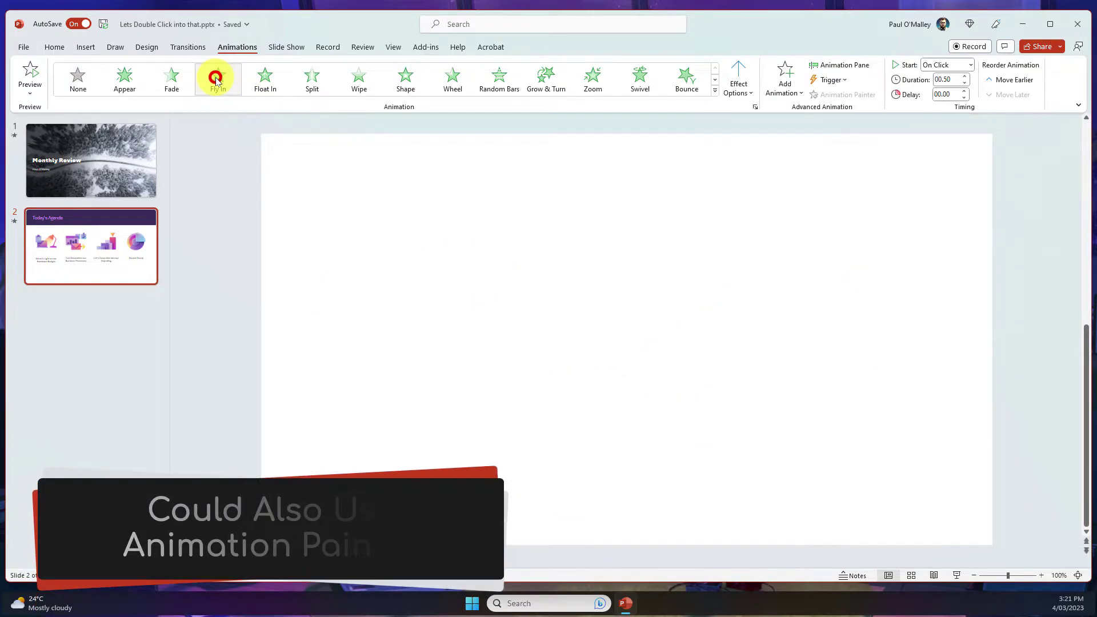
click(878, 405)
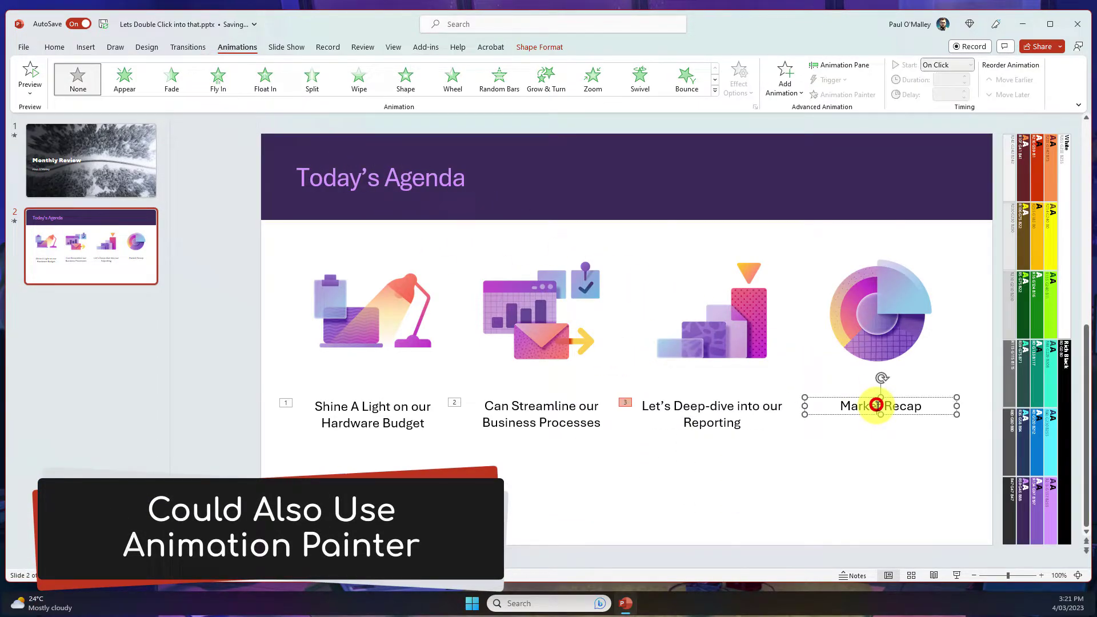
click(207, 79)
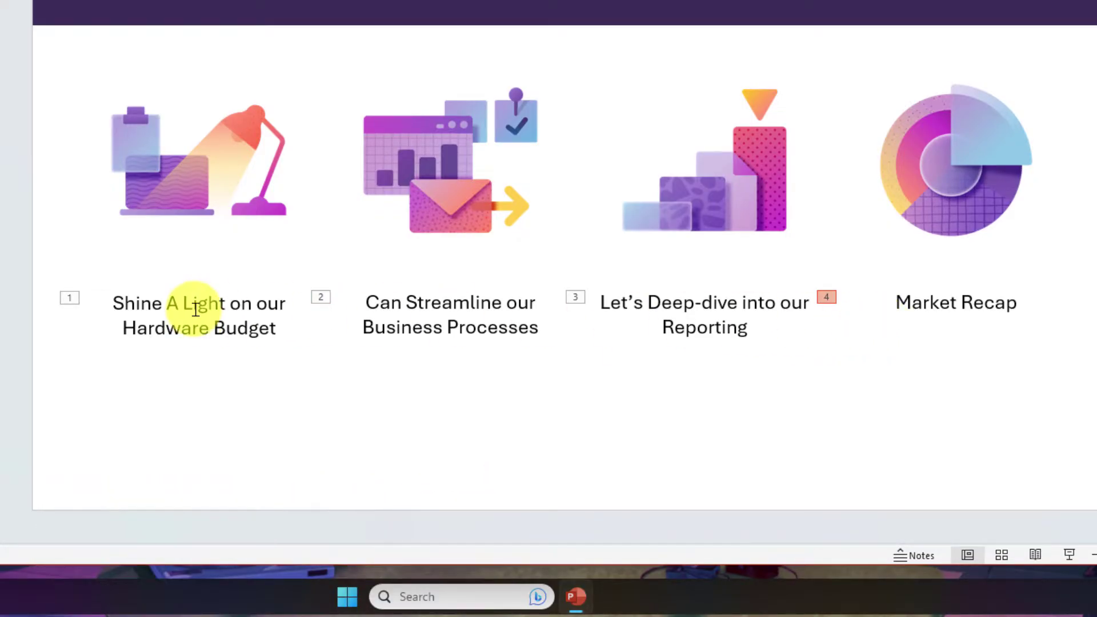
Set the Shine A Light caption's trigger to On Click of the Shine a Light picture.
click(194, 308)
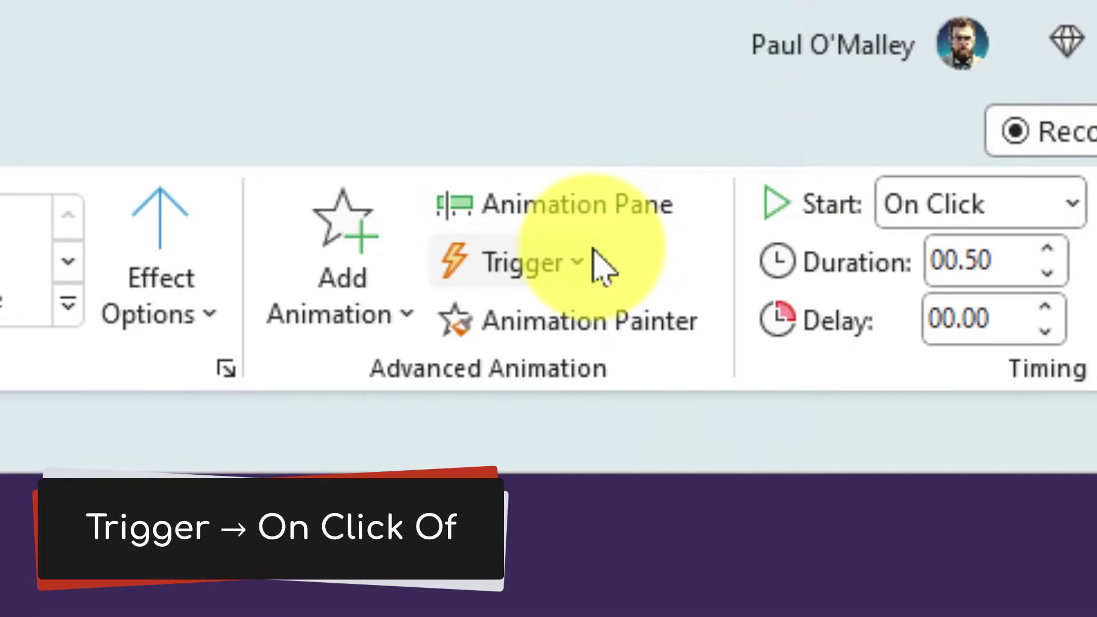
click(601, 266)
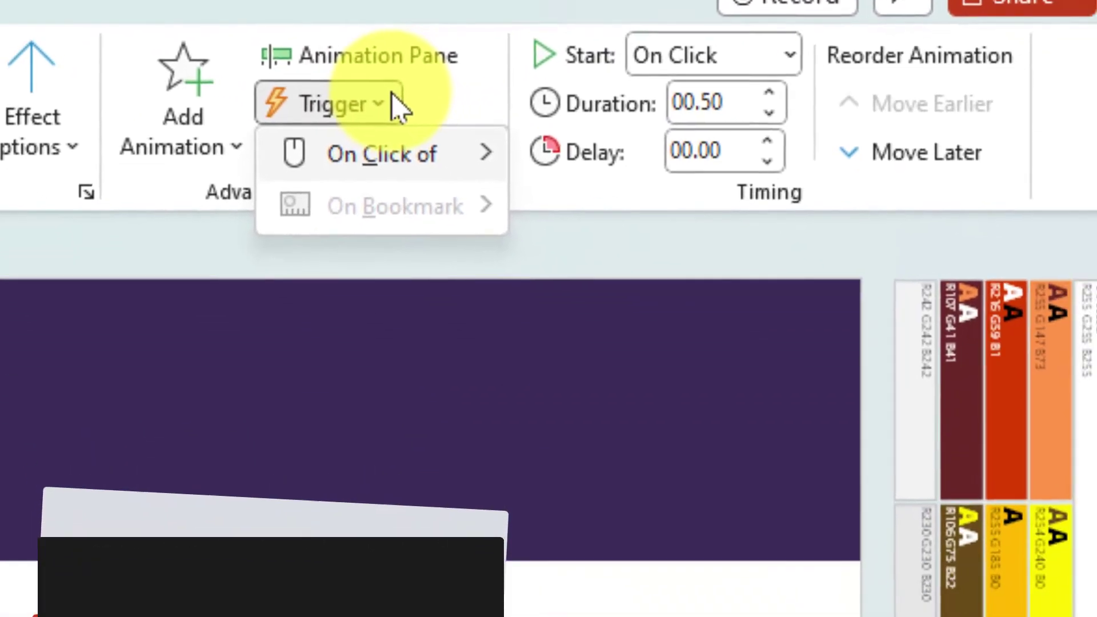
key(Right)
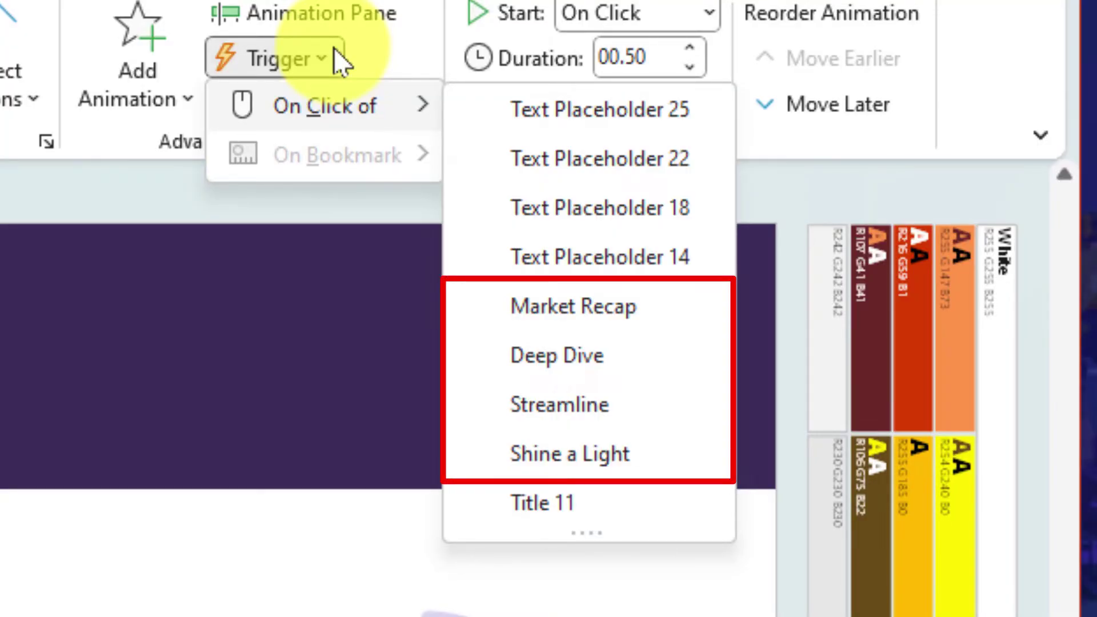
click(622, 455)
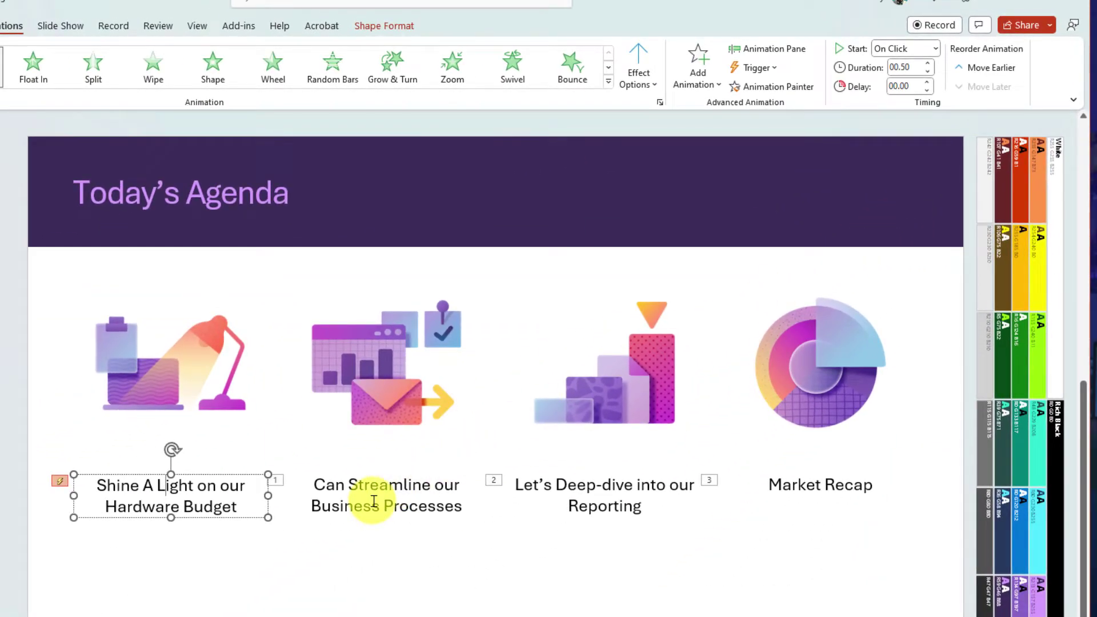
click(371, 501)
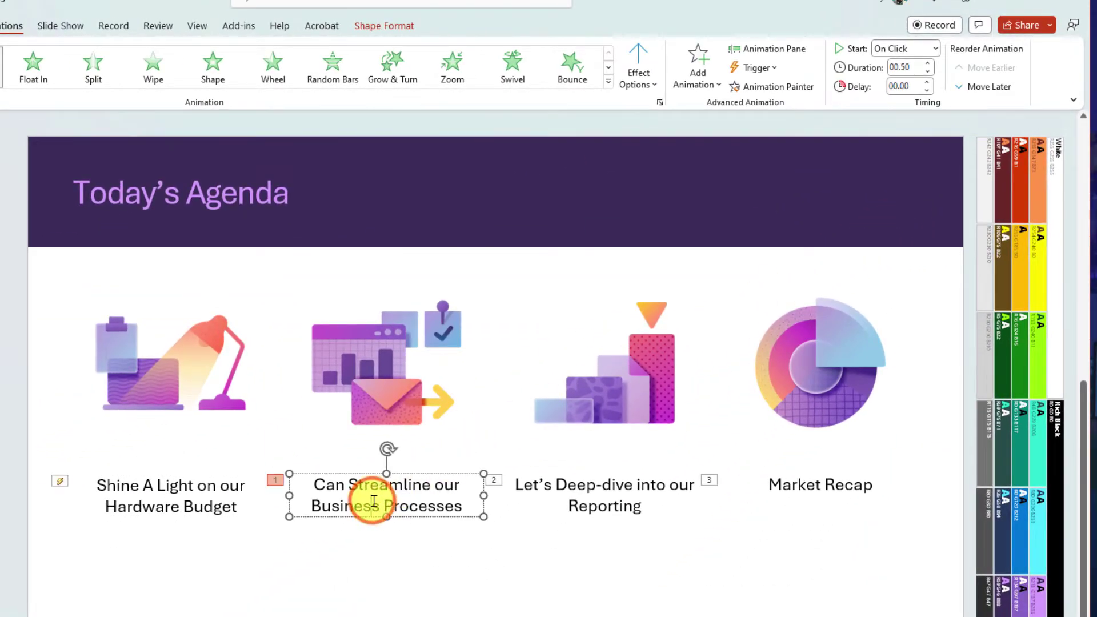
Trigger the Streamline, Deep-dive and Market Recap captions on click of their matching pictures.
click(777, 69)
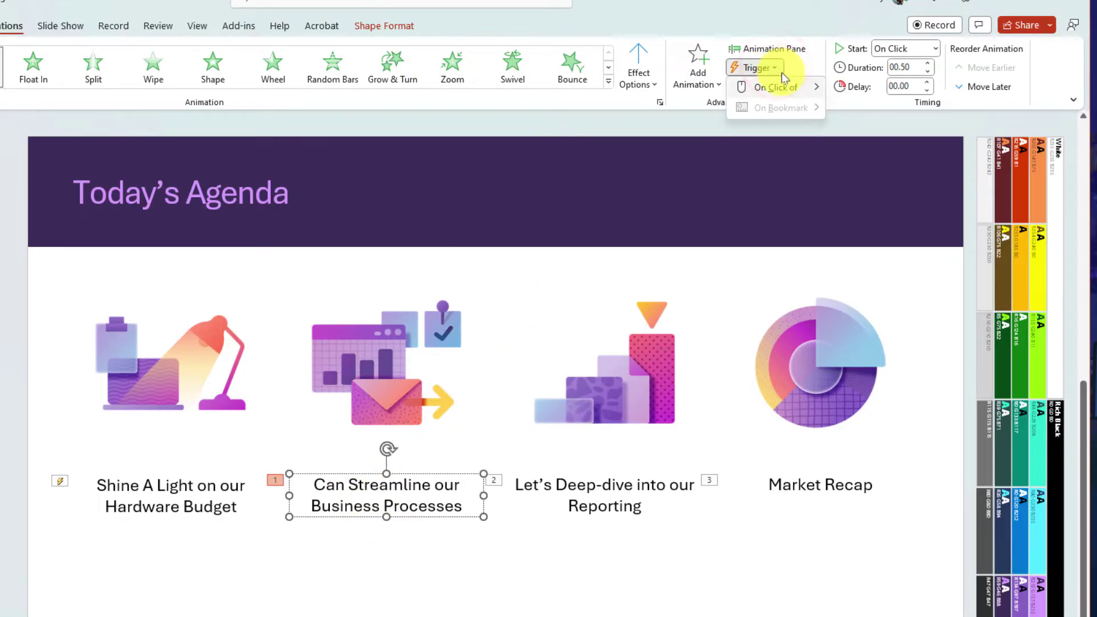
click(796, 88)
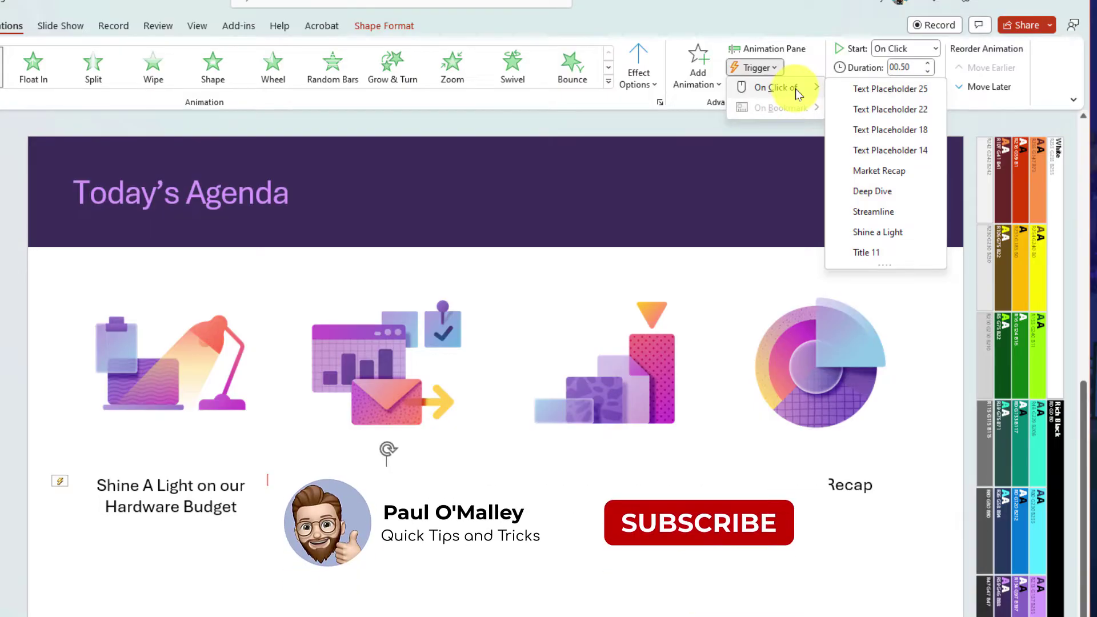
click(876, 212)
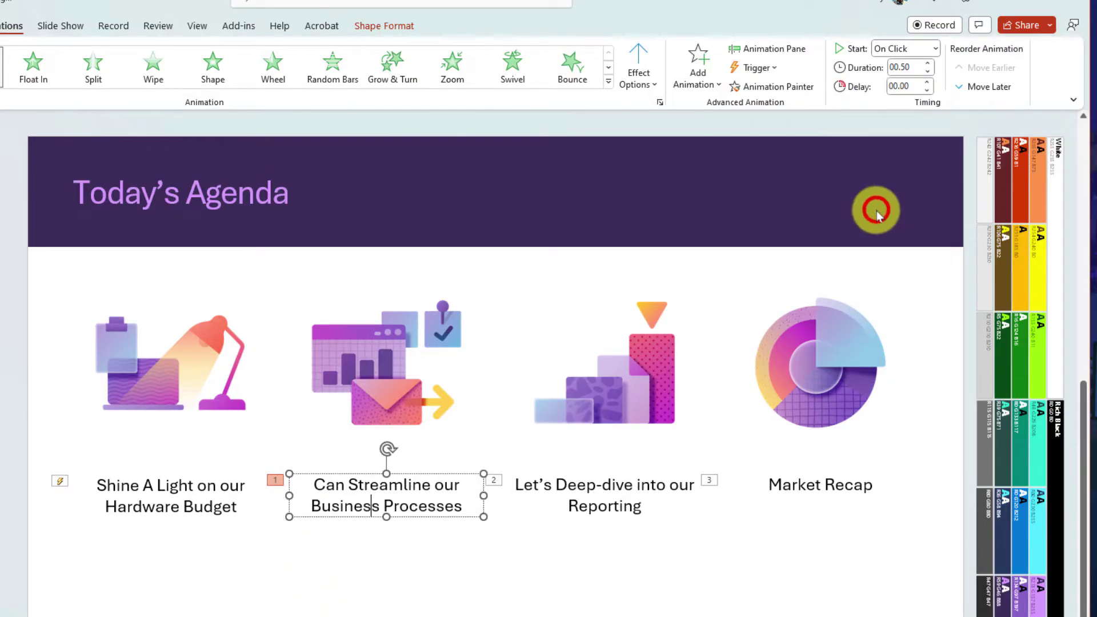
click(612, 496)
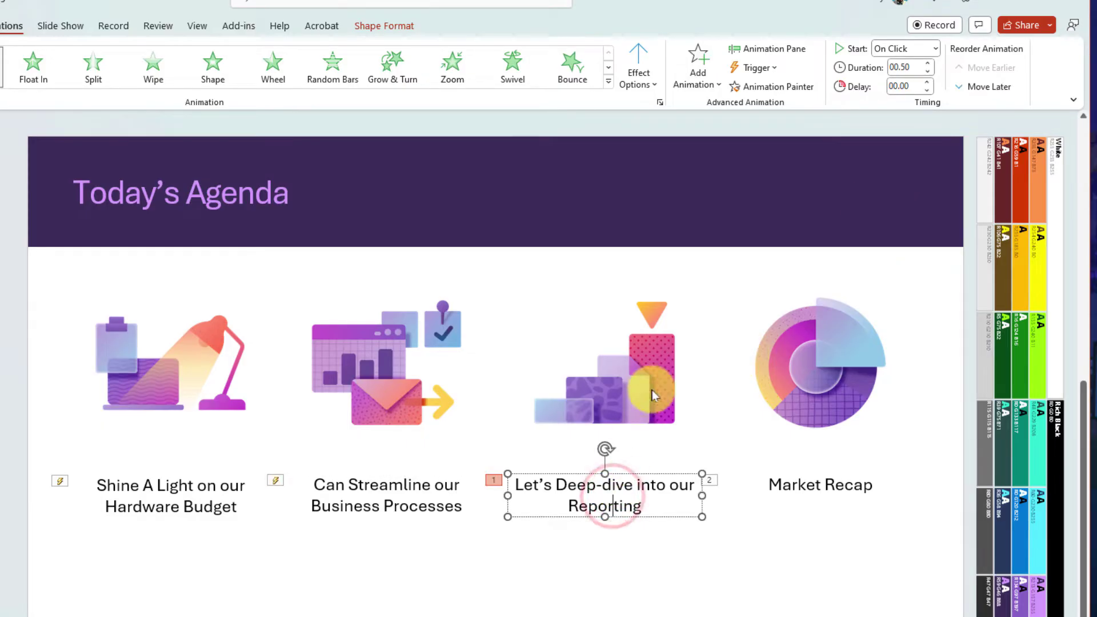
click(773, 67)
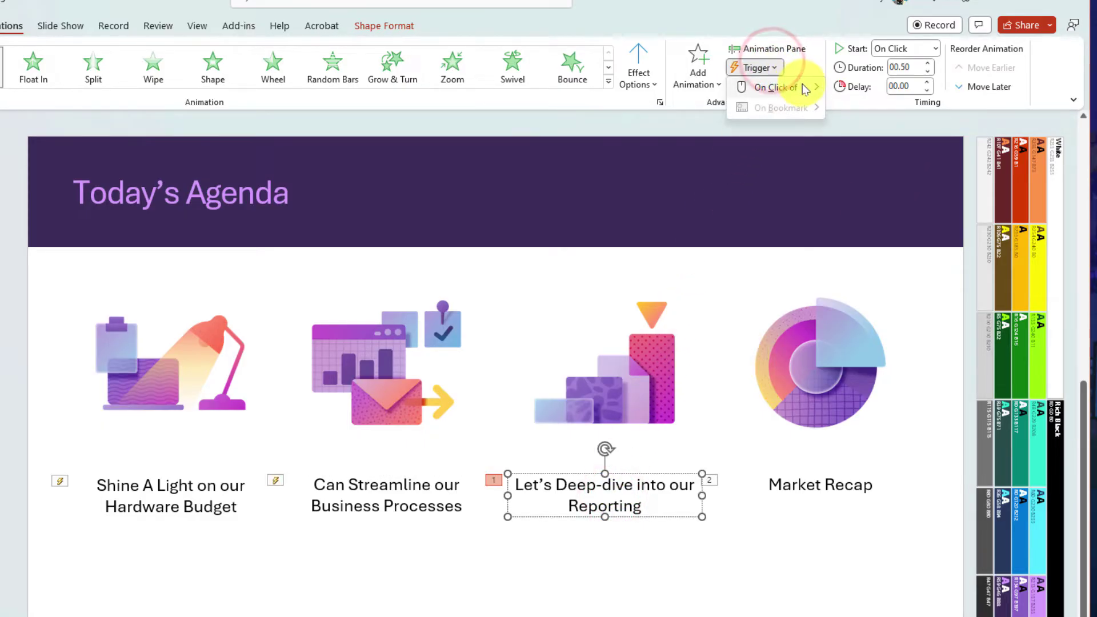
click(802, 85)
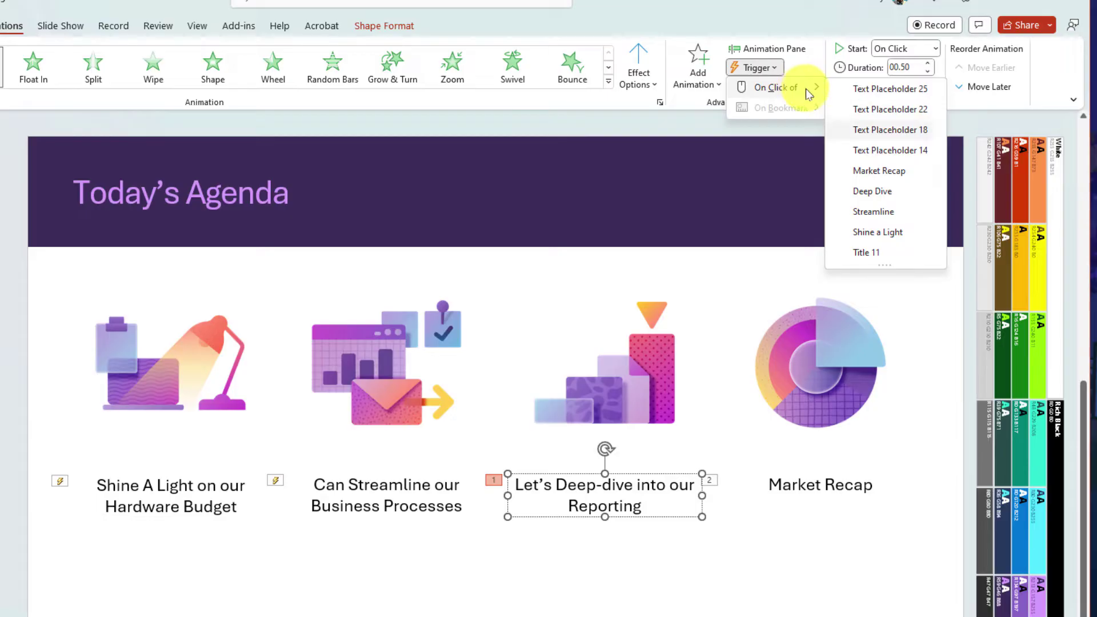
click(881, 192)
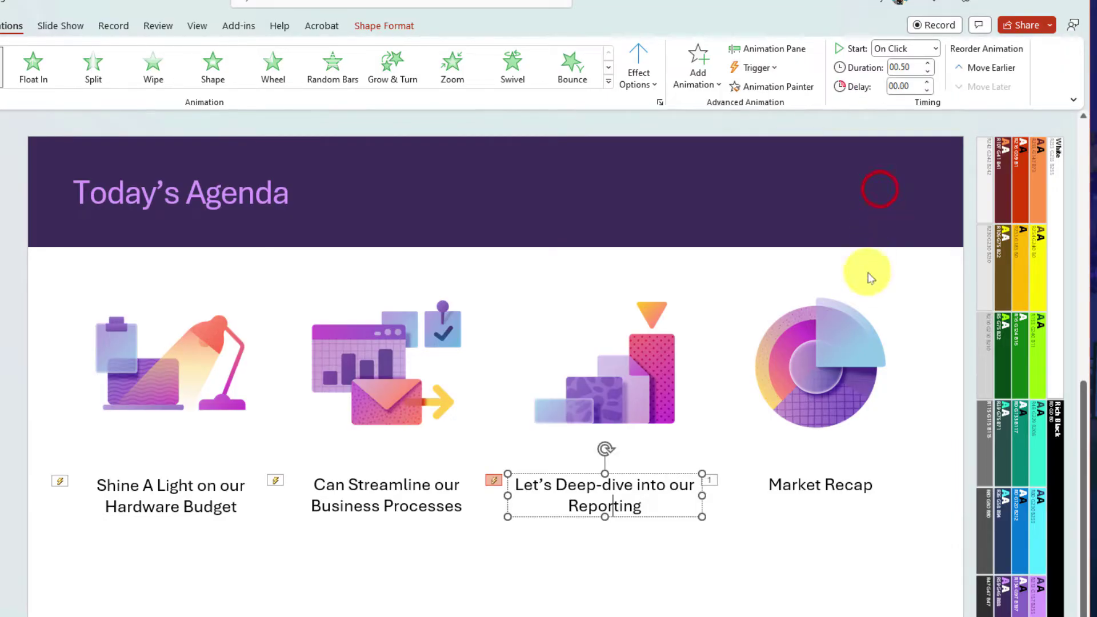
click(832, 495)
click(774, 67)
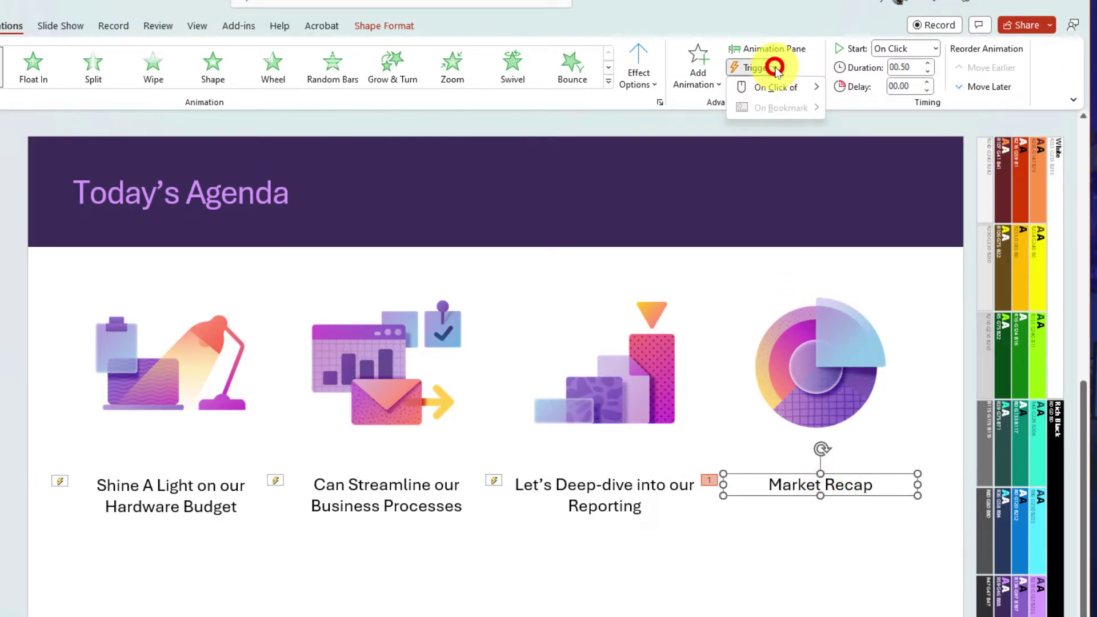
mouse_move(775, 87)
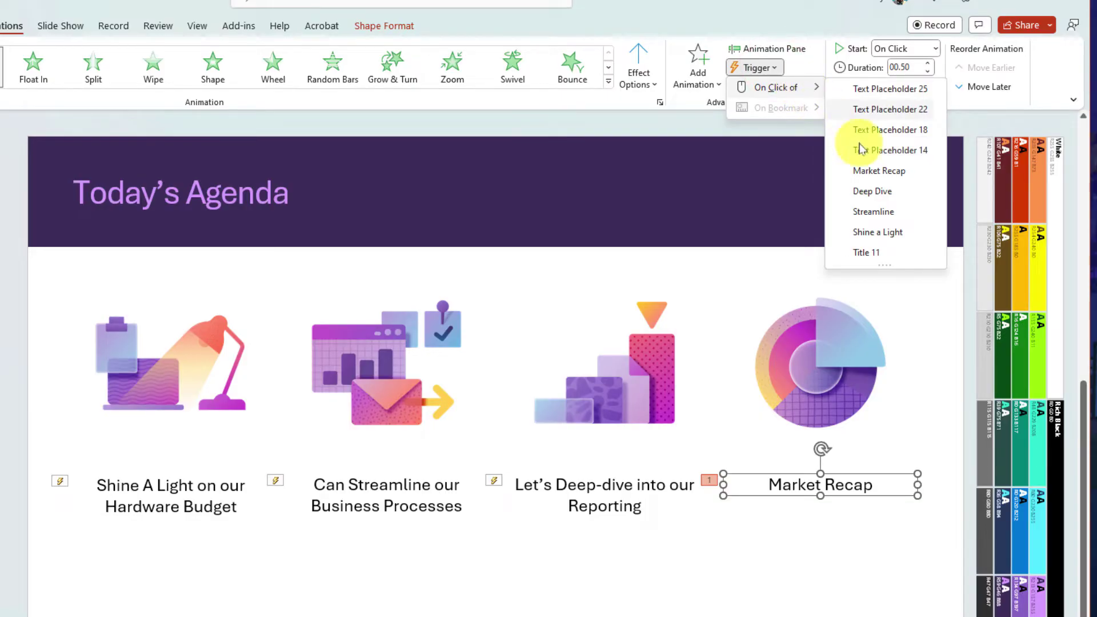
click(881, 171)
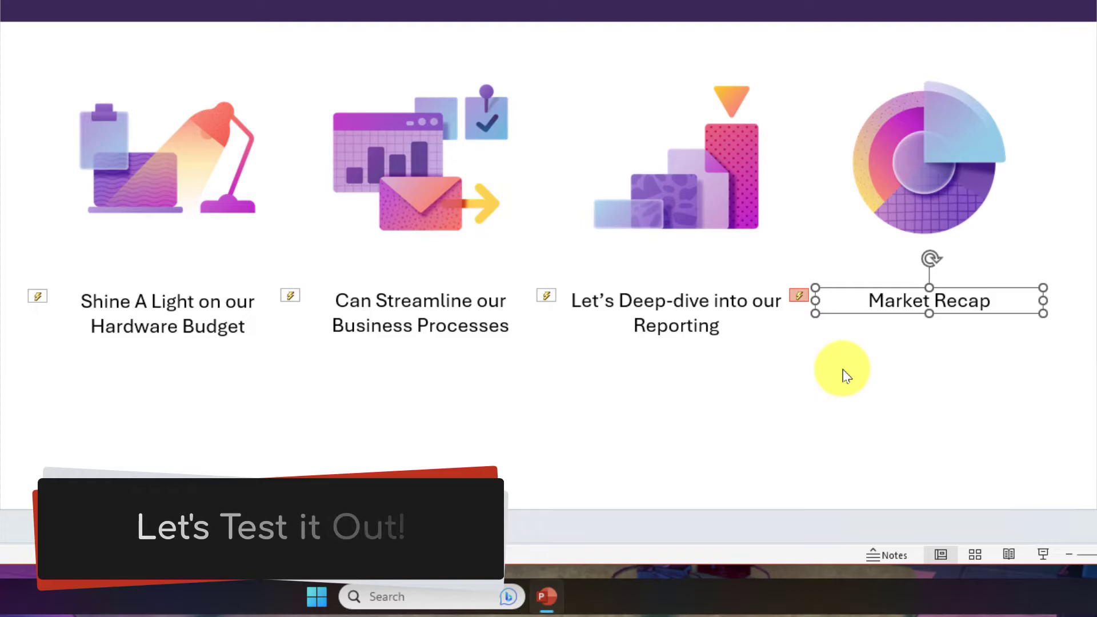
click(844, 374)
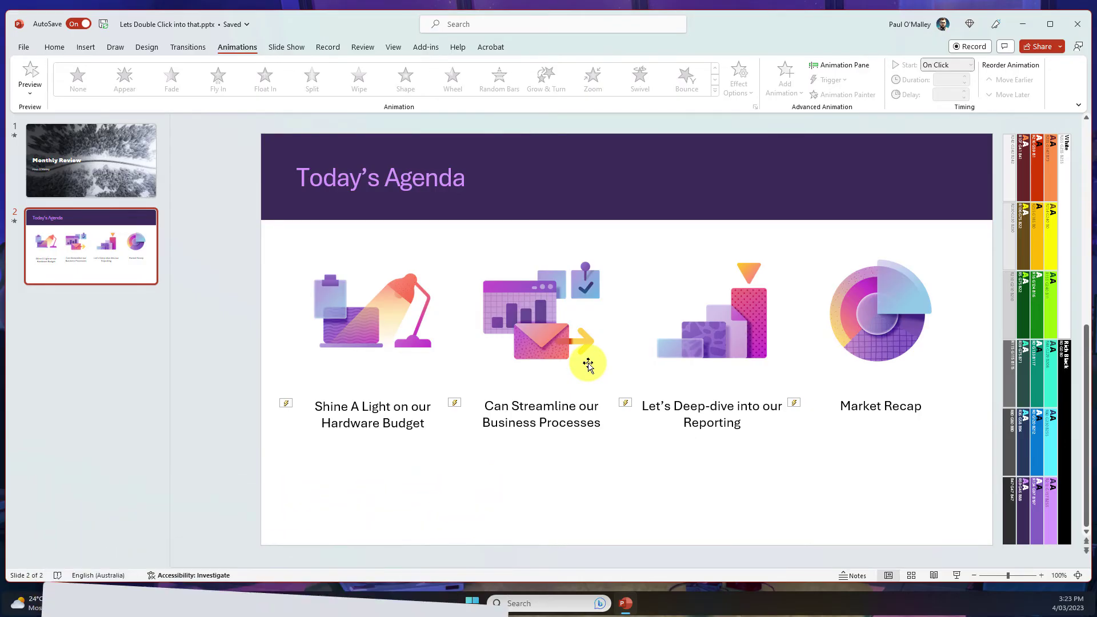
Minimise the PowerPoint window to reveal the desktop.
click(1023, 24)
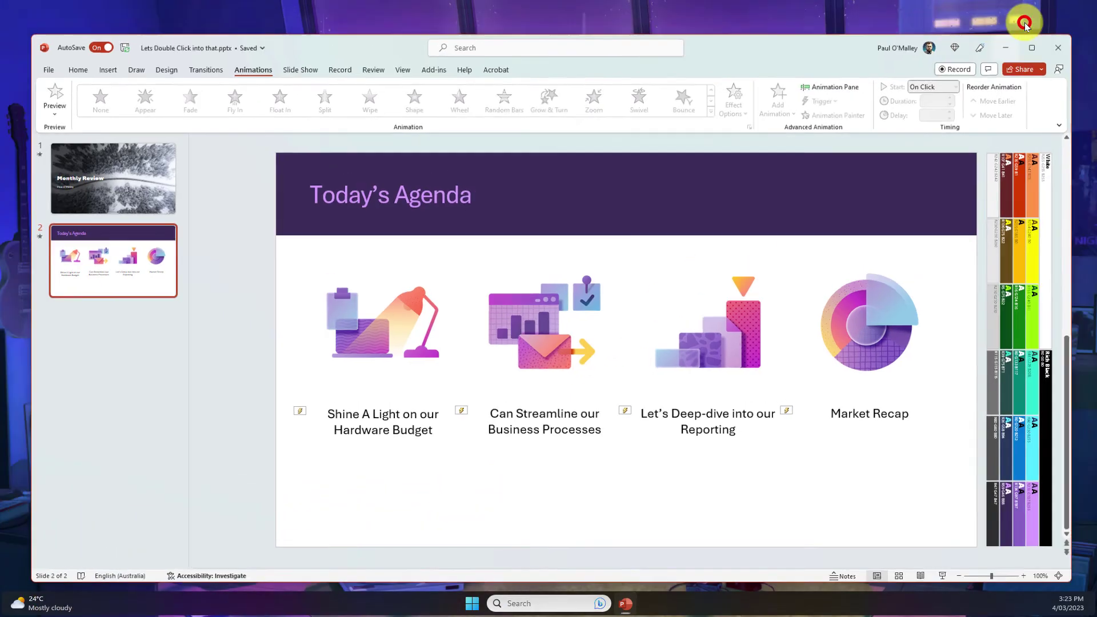